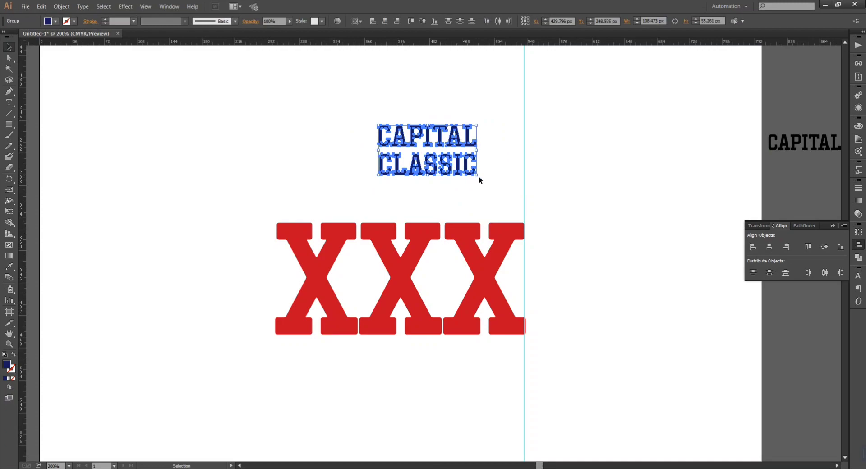
Centre and ungroup the CAPITAL CLASSIC lettering, then enlarge it to about 276 px wide to match the red XXX
{"action": "left_click", "coordinate": [491, 189]}
{"action": "left_click", "coordinate": [476, 179]}
{"action": "left_click_drag", "start_coordinate": [476, 175], "coordinate": [493, 203]}
{"action": "left_click", "coordinate": [770, 247]}
{"action": "key", "text": "ctrl+shift+g"}
{"action": "left_click", "coordinate": [293, 172]}
{"action": "left_click", "coordinate": [318, 176]}
{"action": "left_click_drag", "start_coordinate": [245, 176], "coordinate": [338, 106]}
{"action": "left_click_drag", "start_coordinate": [492, 198], "coordinate": [526, 214]}
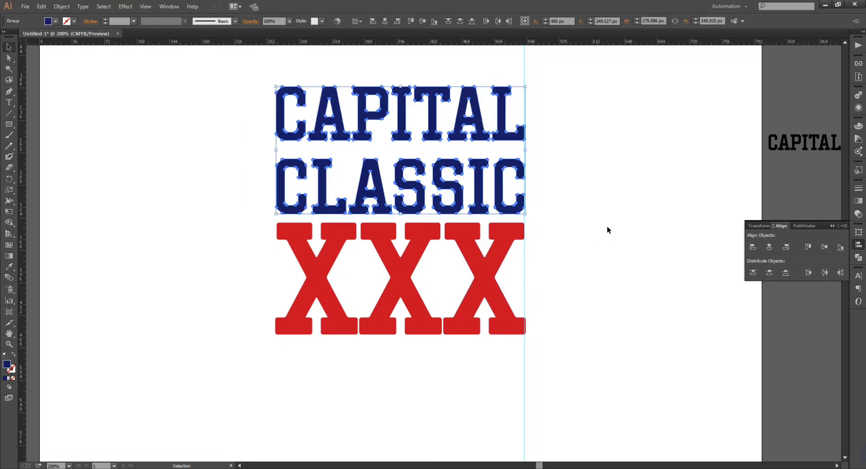
Delete the vertical guide at the edge of the red XXX
{"action": "left_click_drag", "start_coordinate": [546, 280], "coordinate": [523, 291]}
{"action": "left_click_drag", "start_coordinate": [573, 382], "coordinate": [476, 409]}
{"action": "key", "text": "Delete"}
Nudge the word CAPITAL down to tighten the gap above CLASSIC
{"action": "left_click", "coordinate": [480, 119]}
{"action": "key", "text": "Down"}
{"action": "key", "text": "Down"}
{"action": "key", "text": "Down"}
{"action": "key", "text": "Down"}
{"action": "key", "text": "Down"}
{"action": "key", "text": "Down"}
{"action": "key", "text": "Down"}
{"action": "key", "text": "Down"}
{"action": "key", "text": "Down"}
{"action": "key", "text": "Down"}
{"action": "left_click", "coordinate": [487, 130]}
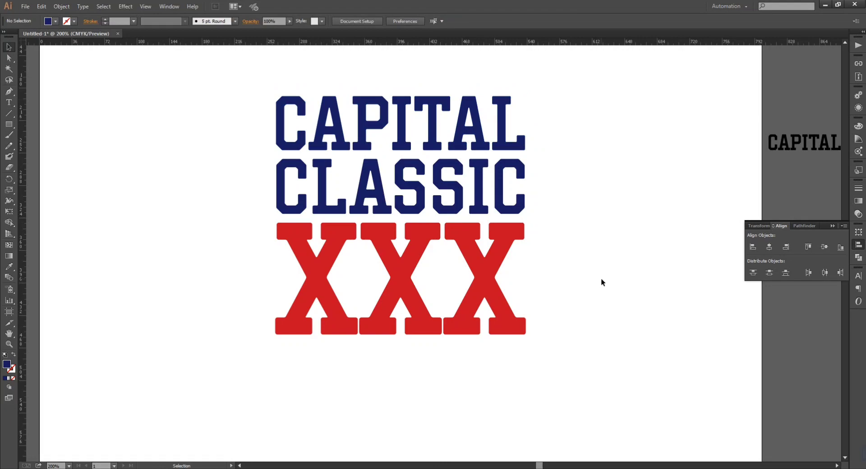
Draw a navy circle about 89 px in diameter on the empty area beside the lettering
{"action": "scroll", "coordinate": [321, 400], "scroll_direction": "up", "scroll_amount": 2}
{"action": "scroll", "coordinate": [449, 318], "scroll_direction": "left", "scroll_amount": 2}
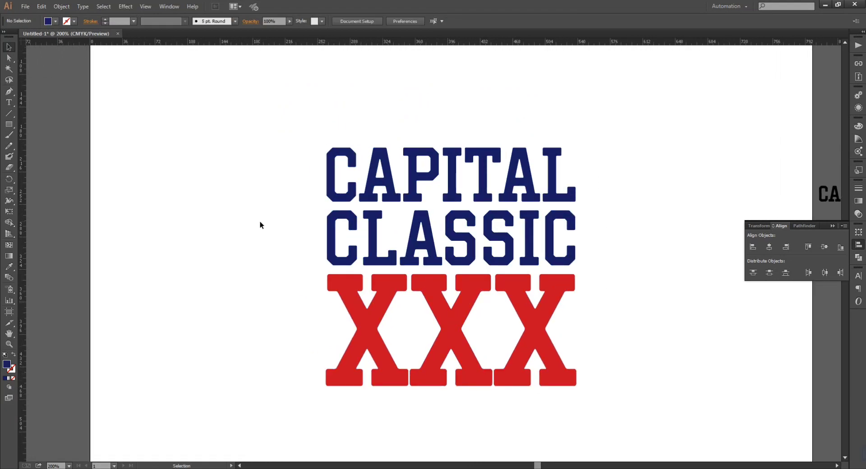
{"action": "key", "text": "l"}
{"action": "left_click_drag", "start_coordinate": [184, 158], "coordinate": [265, 238]}
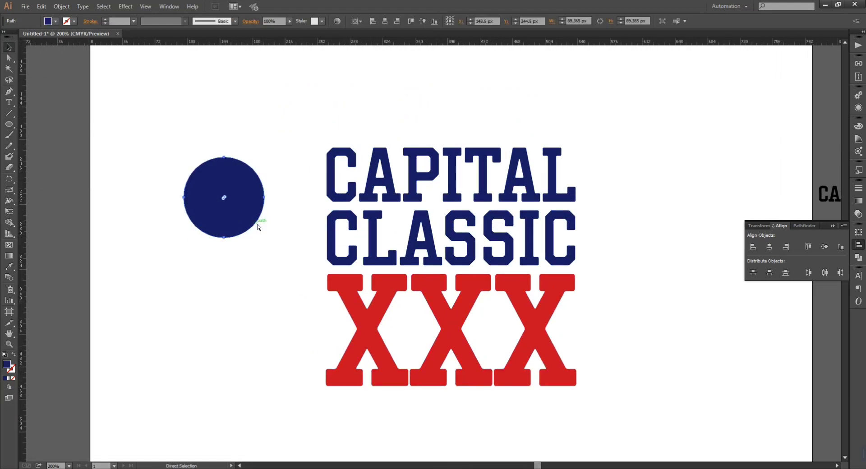
Make an outline-only copy of the circle offset to one side and mirror a copy across the circle's centre
{"action": "left_click_drag", "start_coordinate": [278, 209], "coordinate": [278, 210]}
{"action": "key", "text": "shift+x"}
{"action": "left_click", "coordinate": [224, 157], "text": "alt"}
{"action": "left_click", "coordinate": [396, 195]}
Set the two outlined circles to a 5 pt red stroke
{"action": "left_click", "coordinate": [8, 47]}
{"action": "left_click", "coordinate": [251, 167], "text": "shift"}
{"action": "left_click", "coordinate": [118, 21]}
{"action": "type", "text": "5"}
{"action": "left_click", "coordinate": [73, 21]}
{"action": "left_click", "coordinate": [70, 39]}
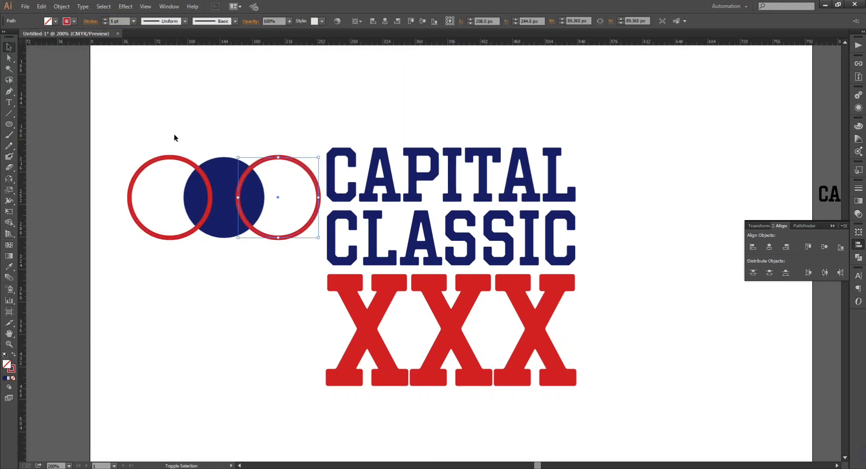
Expand the red rings and split the navy circle with them to form a navy baseball with red seams
{"action": "left_click", "coordinate": [61, 6]}
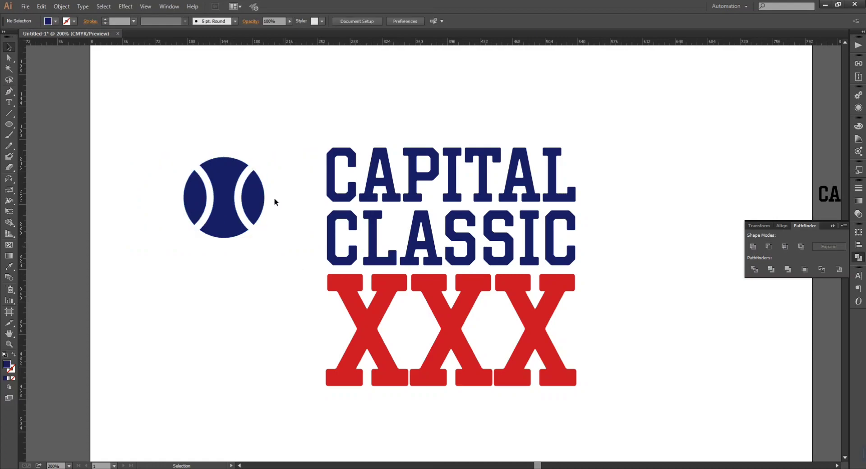
{"action": "scroll", "coordinate": [261, 256], "scroll_direction": "up", "scroll_amount": 3}
{"action": "left_click", "coordinate": [252, 269]}
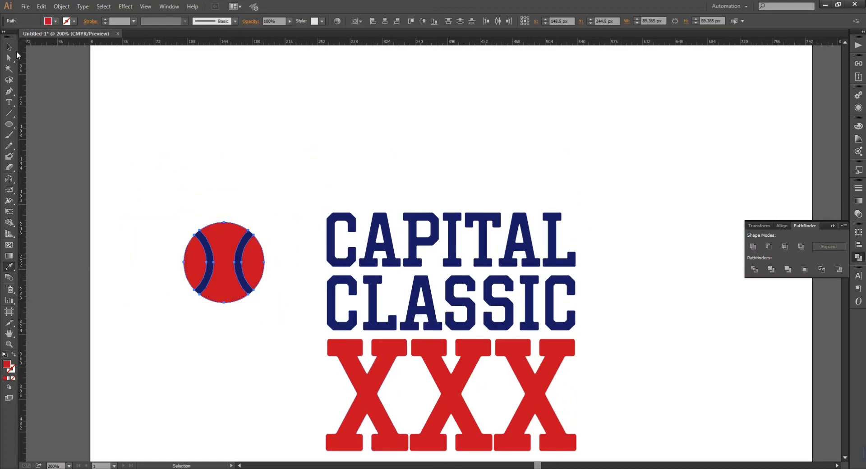
{"action": "left_click", "coordinate": [258, 331]}
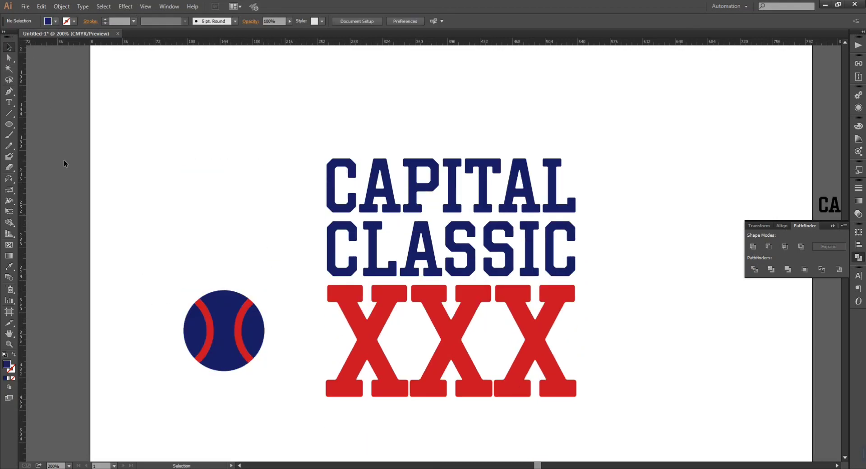
Draw a navy triangle above the baseball and remove its extra anchor points
{"action": "left_click", "coordinate": [13, 126]}
{"action": "left_click", "coordinate": [48, 167]}
{"action": "left_click_drag", "start_coordinate": [195, 156], "coordinate": [224, 221]}
{"action": "key", "text": "minus"}
{"action": "left_click", "coordinate": [226, 137]}
Move the CAPITAL CLASSIC and XXX lettering horizontally, farther away from the baseball
{"action": "left_click", "coordinate": [9, 48]}
{"action": "left_click_drag", "start_coordinate": [312, 127], "coordinate": [616, 417]}
{"action": "left_click_drag", "start_coordinate": [462, 356], "coordinate": [663, 356]}
Try a vertically stretched triangle centred on the baseball as the rocket body, then delete it
{"action": "left_click", "coordinate": [244, 176]}
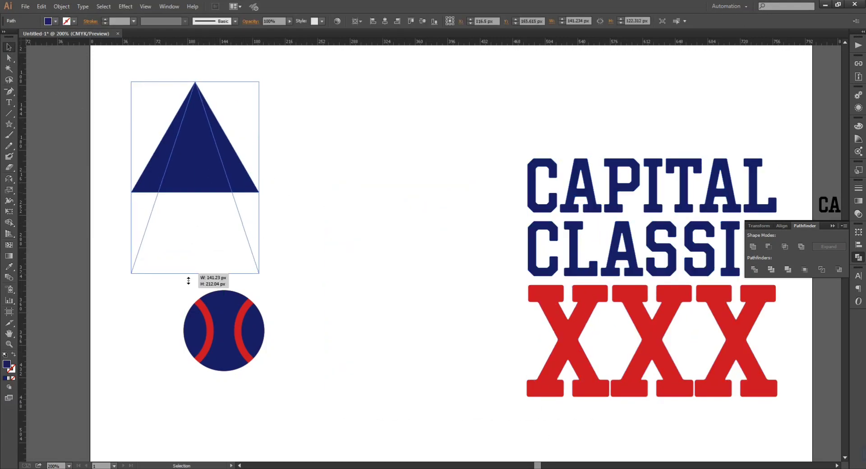
{"action": "left_click_drag", "start_coordinate": [190, 274], "coordinate": [190, 282]}
{"action": "left_click", "coordinate": [217, 324], "text": "shift"}
{"action": "left_click", "coordinate": [781, 225]}
{"action": "left_click", "coordinate": [769, 246]}
{"action": "left_click_drag", "start_coordinate": [550, 324], "coordinate": [481, 311]}
{"action": "left_click", "coordinate": [360, 253]}
{"action": "left_click_drag", "start_coordinate": [392, 269], "coordinate": [378, 246]}
{"action": "left_click_drag", "start_coordinate": [329, 246], "coordinate": [329, 279]}
{"action": "key", "text": "Delete"}
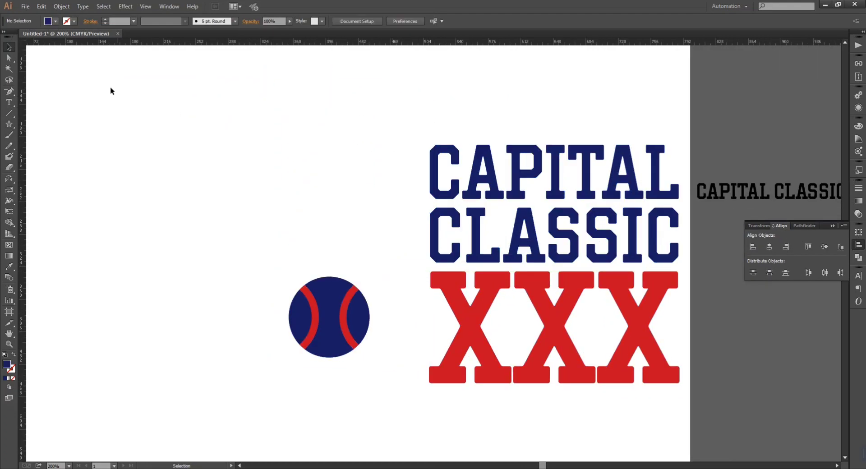
Draw a tall ellipse, overlap it with a copy and intersect them into a pointed lens about 29 by 133 px
{"action": "left_click_drag", "start_coordinate": [9, 124], "coordinate": [41, 146]}
{"action": "mouse_move", "coordinate": [226, 106]}
{"action": "left_mouse_down"}
{"action": "mouse_move", "coordinate": [284, 240]}
{"action": "mouse_move", "coordinate": [275, 354]}
{"action": "left_mouse_up"}
{"action": "key", "text": "ctrl+z"}
{"action": "left_click_drag", "start_coordinate": [248, 131], "coordinate": [347, 277]}
{"action": "scroll", "coordinate": [82, 133], "scroll_direction": "up", "scroll_amount": 2}
{"action": "scroll", "coordinate": [82, 135], "scroll_direction": "up", "scroll_amount": 2}
{"action": "left_click_drag", "start_coordinate": [127, 230], "coordinate": [370, 236]}
{"action": "left_click_drag", "start_coordinate": [428, 202], "coordinate": [450, 201]}
{"action": "left_click", "coordinate": [343, 214], "text": "shift"}
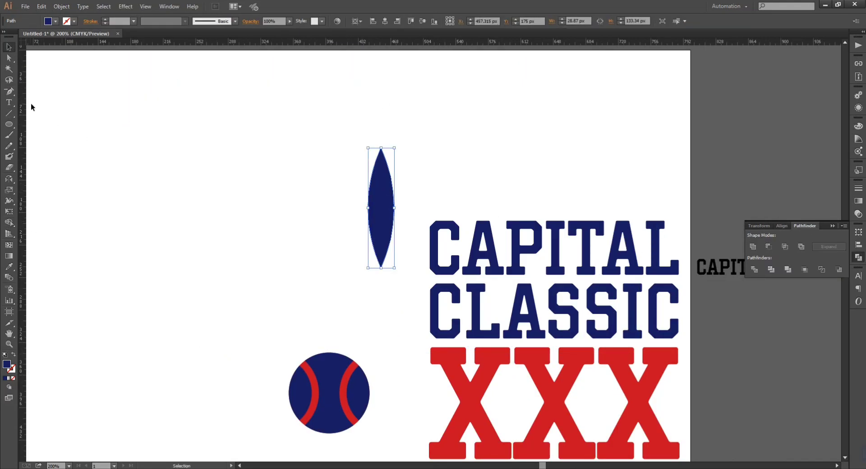
Move the pointed lens over the baseball and align it to the ball's vertical centre line
{"action": "scroll", "coordinate": [336, 212], "scroll_direction": "down", "scroll_amount": 2}
{"action": "left_click_drag", "start_coordinate": [381, 224], "coordinate": [330, 226]}
{"action": "scroll", "coordinate": [329, 226], "scroll_direction": "down", "scroll_amount": 2}
{"action": "key", "text": "shift+F7"}
{"action": "left_click_drag", "start_coordinate": [389, 302], "coordinate": [389, 301]}
{"action": "scroll", "coordinate": [389, 302], "scroll_direction": "up", "scroll_amount": 4}
Fill the pointed lens with grey and send it behind the baseball
{"action": "left_click", "coordinate": [56, 20]}
{"action": "left_click", "coordinate": [37, 63]}
{"action": "right_click", "coordinate": [362, 375]}
{"action": "mouse_move", "coordinate": [397, 451]}
{"action": "left_click", "coordinate": [479, 417]}
{"action": "left_click", "coordinate": [393, 370]}
{"action": "left_click_drag", "start_coordinate": [371, 368], "coordinate": [371, 298]}
Adjust the anchor point at the top of the grey lens to reshape its tip
{"action": "left_click", "coordinate": [9, 58]}
{"action": "left_click", "coordinate": [395, 109]}
{"action": "left_click", "coordinate": [329, 103]}
{"action": "left_click", "coordinate": [346, 110], "text": "ctrl"}
{"action": "left_click", "coordinate": [330, 107]}
{"action": "left_click_drag", "start_coordinate": [330, 103], "coordinate": [331, 115]}
{"action": "left_click", "coordinate": [82, 122]}
Fit the grey body and the baseball together, enlarging the ball to about 97 px across to span the body
{"action": "left_click", "coordinate": [9, 47]}
{"action": "left_click", "coordinate": [346, 253]}
{"action": "left_click_drag", "start_coordinate": [363, 404], "coordinate": [366, 423]}
{"action": "scroll", "coordinate": [388, 287], "scroll_direction": "down", "scroll_amount": 3}
{"action": "left_click_drag", "start_coordinate": [367, 347], "coordinate": [375, 379]}
{"action": "scroll", "coordinate": [374, 374], "scroll_direction": "up", "scroll_amount": 3}
{"action": "left_click_drag", "start_coordinate": [352, 312], "coordinate": [352, 299]}
{"action": "left_click_drag", "start_coordinate": [370, 329], "coordinate": [374, 339]}
{"action": "left_click", "coordinate": [374, 339]}
Offset the baseball's path outward by 5 px with miter joins
{"action": "left_click", "coordinate": [367, 290]}
{"action": "key", "text": "ctrl+="}
{"action": "left_click", "coordinate": [62, 6]}
{"action": "mouse_move", "coordinate": [104, 200]}
{"action": "left_click", "coordinate": [198, 232]}
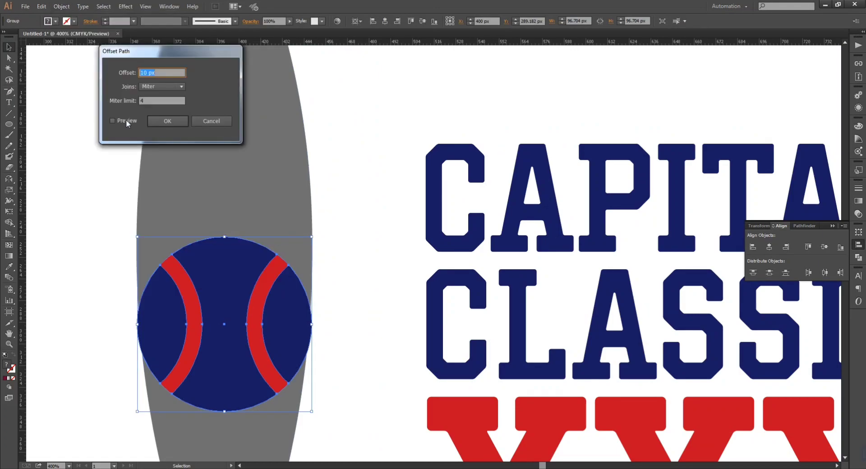
{"action": "left_click", "coordinate": [126, 122]}
{"action": "key", "text": "Down"}
{"action": "key", "text": "Down"}
{"action": "key", "text": "Down"}
{"action": "key", "text": "Down"}
{"action": "key", "text": "Down"}
{"action": "key", "text": "Return"}
Unite the offset shapes, subtract them from the grey body and delete the leftover piece below the baseball
{"action": "left_click", "coordinate": [804, 225]}
{"action": "left_click", "coordinate": [753, 246]}
{"action": "left_click", "coordinate": [289, 190], "text": "shift"}
{"action": "left_click", "coordinate": [768, 246]}
{"action": "left_click", "coordinate": [336, 330]}
{"action": "left_click", "coordinate": [293, 401]}
{"action": "left_click", "coordinate": [289, 415]}
{"action": "key", "text": "Delete"}
{"action": "key", "text": "ctrl+minus"}
{"action": "key", "text": "ctrl+minus"}
{"action": "scroll", "coordinate": [338, 338], "scroll_direction": "up", "scroll_amount": 1}
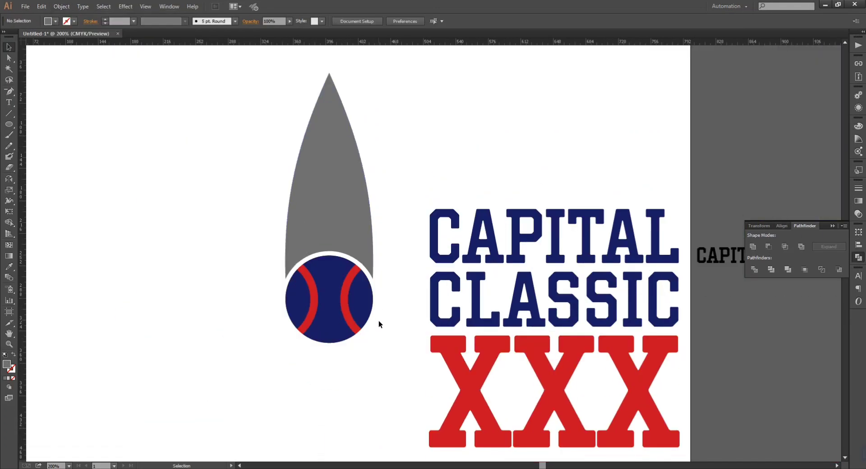
Draw a grey triangle about 151 by 131 px beside the rocket and remove its extra anchor points
{"action": "scroll", "coordinate": [379, 321], "scroll_direction": "down", "scroll_amount": 1}
{"action": "left_click_drag", "start_coordinate": [8, 124], "coordinate": [67, 166]}
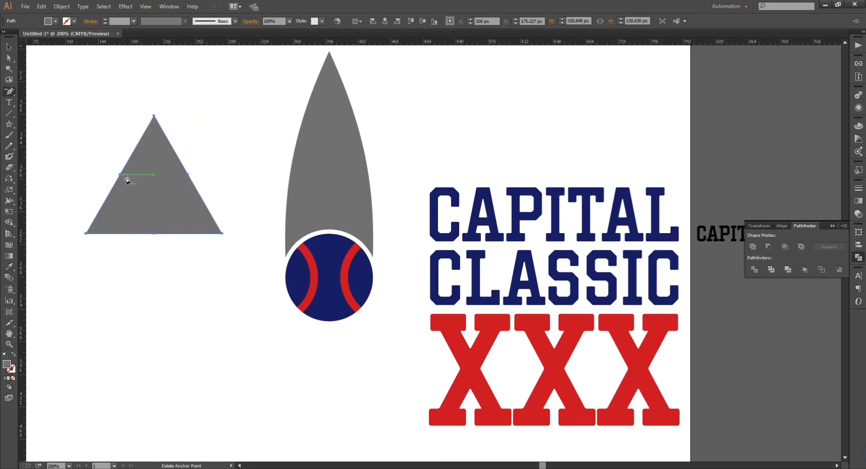
{"action": "left_click", "coordinate": [120, 175]}
{"action": "left_click", "coordinate": [188, 175]}
{"action": "left_click", "coordinate": [154, 233]}
{"action": "left_click", "coordinate": [8, 47]}
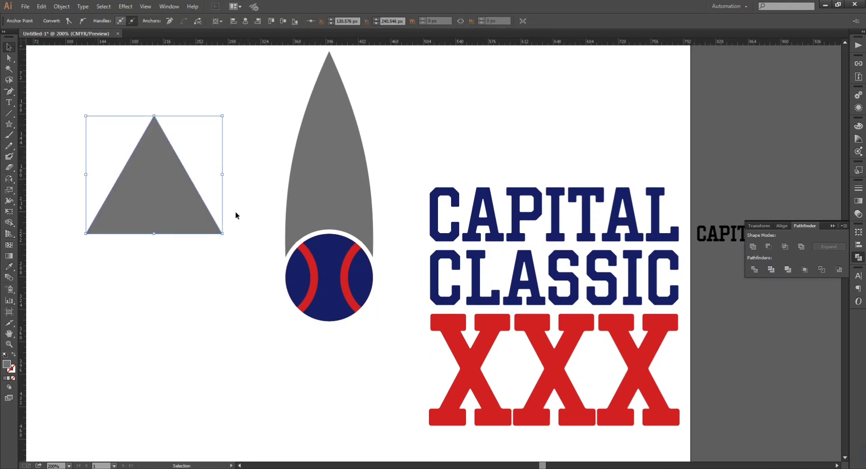
Narrow and flip the triangle into a downward spike about 27 by 117 px and place it centred under the baseball
{"action": "left_click_drag", "start_coordinate": [222, 175], "coordinate": [112, 175]}
{"action": "left_click_drag", "start_coordinate": [116, 241], "coordinate": [83, 108]}
{"action": "left_click", "coordinate": [781, 225]}
{"action": "left_click", "coordinate": [770, 247]}
{"action": "key", "text": "ctrl+z"}
{"action": "left_click_drag", "start_coordinate": [100, 144], "coordinate": [329, 321]}
{"action": "left_click_drag", "start_coordinate": [343, 415], "coordinate": [341, 406]}
Copy the spike up to one side of the baseball and mirror a copy to the other side
{"action": "left_click_drag", "start_coordinate": [329, 342], "coordinate": [350, 305]}
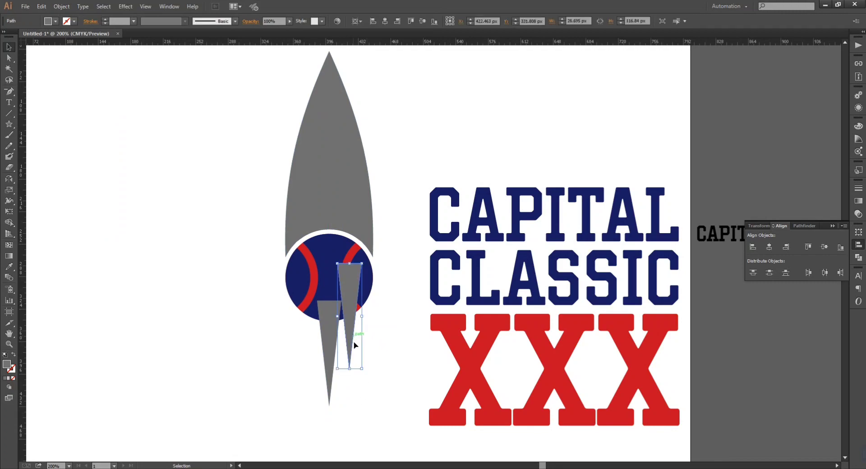
{"action": "left_click", "coordinate": [329, 406], "text": "alt"}
{"action": "left_click", "coordinate": [399, 193]}
{"action": "left_click", "coordinate": [8, 48]}
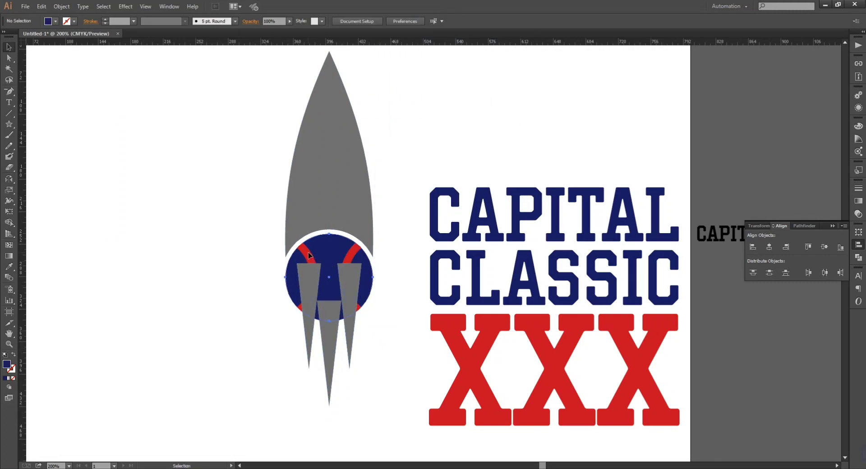
Send the three grey spikes behind the baseball
{"action": "left_click_drag", "start_coordinate": [374, 343], "coordinate": [298, 359]}
{"action": "right_click", "coordinate": [298, 359]}
{"action": "left_click", "coordinate": [385, 324]}
{"action": "left_click", "coordinate": [370, 285]}
Offset the baseball's outline outward and unite the result into one enlarged circle over the spikes
{"action": "left_click_drag", "start_coordinate": [383, 275], "coordinate": [293, 298]}
{"action": "left_click_drag", "start_coordinate": [361, 344], "coordinate": [298, 343]}
{"action": "left_click", "coordinate": [61, 6]}
{"action": "left_click", "coordinate": [198, 237]}
{"action": "left_click", "coordinate": [167, 121]}
{"action": "left_click", "coordinate": [803, 226]}
{"action": "left_click", "coordinate": [753, 246]}
Cut away the tops of the three spikes where the enlarged circle covers them, using the Shape Builder
{"action": "left_click_drag", "start_coordinate": [361, 344], "coordinate": [298, 343]}
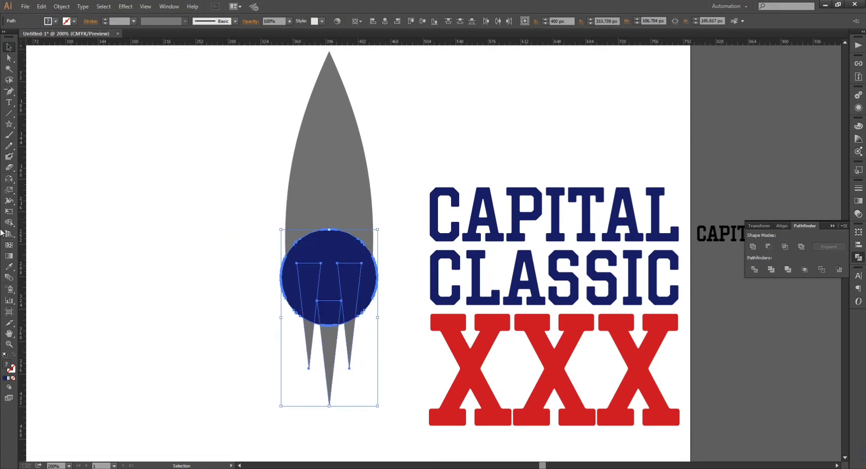
{"action": "left_click", "coordinate": [8, 222]}
{"action": "left_click_drag", "start_coordinate": [252, 293], "coordinate": [370, 297]}
{"action": "key", "text": "v"}
Fill the three trimmed spikes with a linear gradient from yellow to red
{"action": "left_click", "coordinate": [372, 367]}
{"action": "left_click", "coordinate": [858, 201]}
{"action": "double_click", "coordinate": [744, 251]}
{"action": "left_click", "coordinate": [774, 282]}
{"action": "double_click", "coordinate": [833, 252]}
{"action": "left_click", "coordinate": [766, 282]}
{"action": "left_click", "coordinate": [384, 343]}
{"action": "scroll", "coordinate": [377, 357], "scroll_direction": "up", "scroll_amount": 1}
Redirect the gradient on each flame to run vertically, from yellow beneath the baseball to red at the tip
{"action": "left_click_drag", "start_coordinate": [373, 368], "coordinate": [351, 380]}
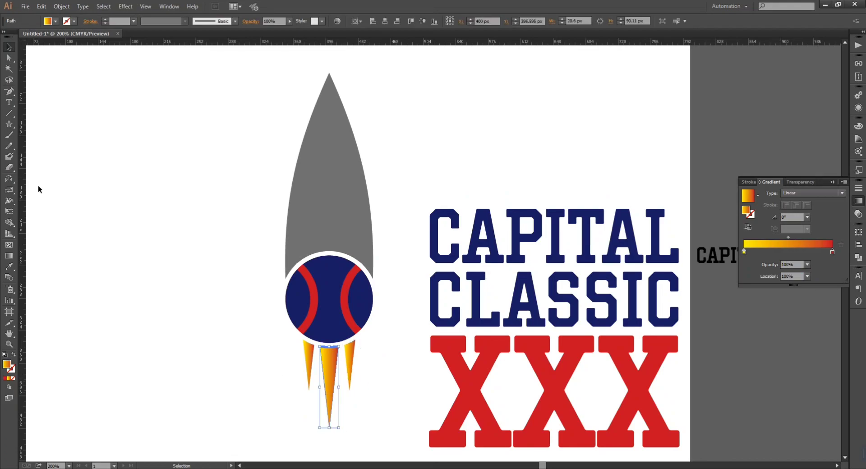
{"action": "key", "text": "v"}
{"action": "left_click_drag", "start_coordinate": [288, 363], "coordinate": [311, 381]}
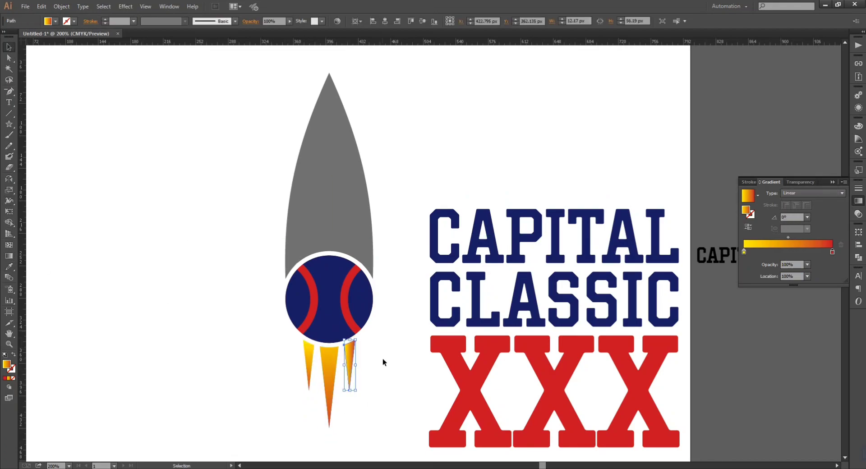
{"action": "left_click", "coordinate": [329, 427], "text": "alt"}
{"action": "left_click", "coordinate": [404, 191]}
{"action": "key", "text": "v"}
Slightly round the corner at the tip of the rocket's nose
{"action": "key", "text": "a"}
{"action": "left_click", "coordinate": [329, 74]}
{"action": "left_click_drag", "start_coordinate": [330, 80], "coordinate": [329, 82]}
{"action": "left_click", "coordinate": [404, 89]}
Draw a straight vertical line about 430 px tall through the centre of the rocket with the Pen tool
{"action": "key", "text": "p"}
{"action": "scroll", "coordinate": [329, 90], "scroll_direction": "up", "scroll_amount": 1}
{"action": "left_click", "coordinate": [329, 89]}
{"action": "scroll", "coordinate": [329, 91], "scroll_direction": "down", "scroll_amount": 1}
{"action": "left_click", "coordinate": [329, 64]}
{"action": "left_click", "coordinate": [833, 182]}
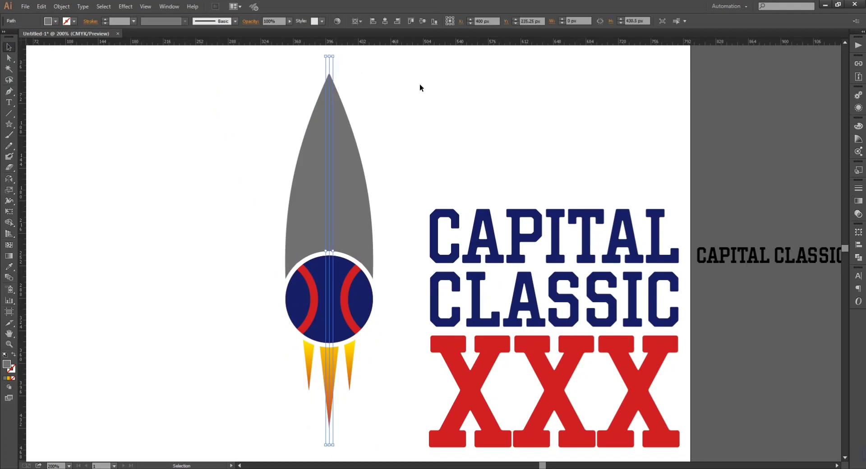
Divide the grey rocket body into two halves along the vertical centre line
{"action": "left_click", "coordinate": [859, 244]}
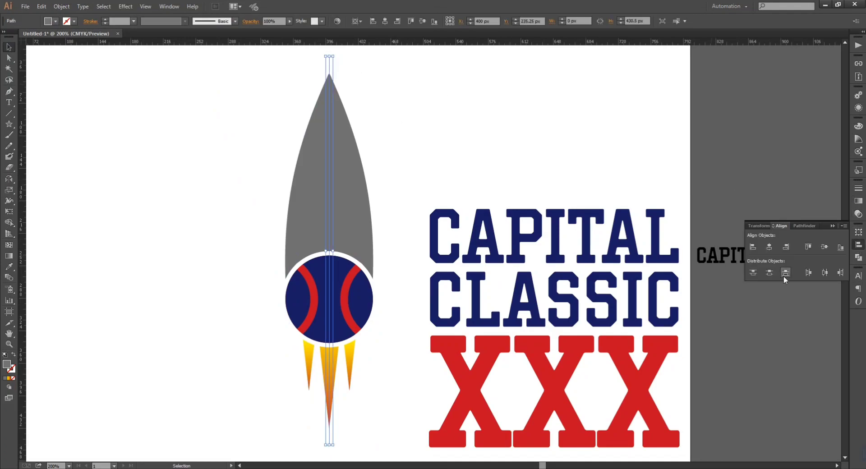
{"action": "left_click", "coordinate": [334, 128], "text": "shift"}
{"action": "left_click", "coordinate": [804, 225]}
{"action": "left_click", "coordinate": [753, 269]}
{"action": "left_click", "coordinate": [404, 159]}
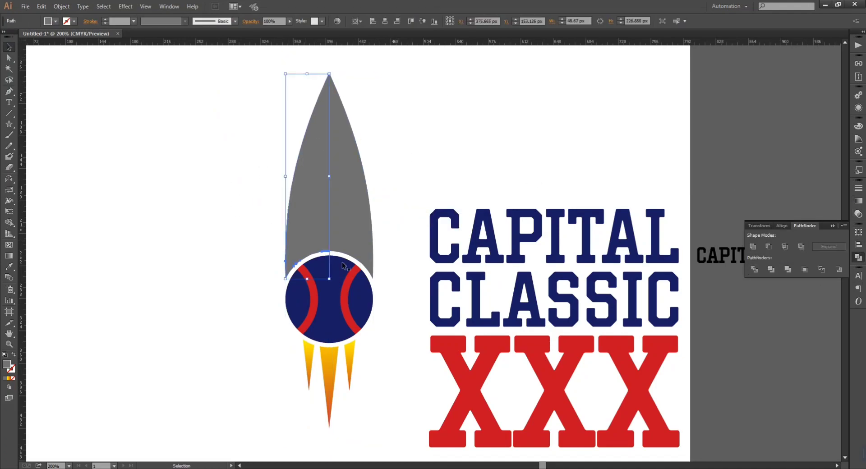
Colour the rocket body's left half with the baseball's navy and the right half with its stitch red
{"action": "key", "text": "i"}
{"action": "left_click", "coordinate": [365, 303]}
{"action": "key", "text": "v"}
{"action": "left_click", "coordinate": [358, 207]}
{"action": "key", "text": "i"}
{"action": "left_click", "coordinate": [346, 293]}
{"action": "key", "text": "v"}
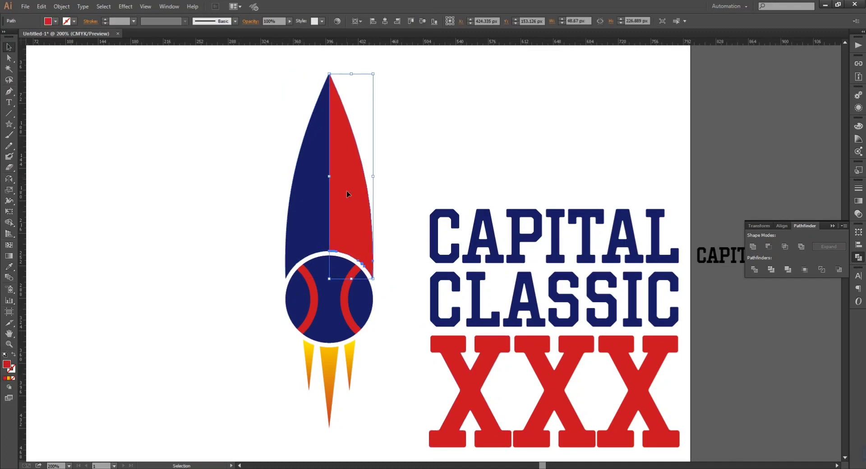
Fill the left half of the rocket body with a brighter red
{"action": "left_click", "coordinate": [55, 21]}
{"action": "left_click", "coordinate": [32, 37]}
{"action": "left_click", "coordinate": [408, 164]}
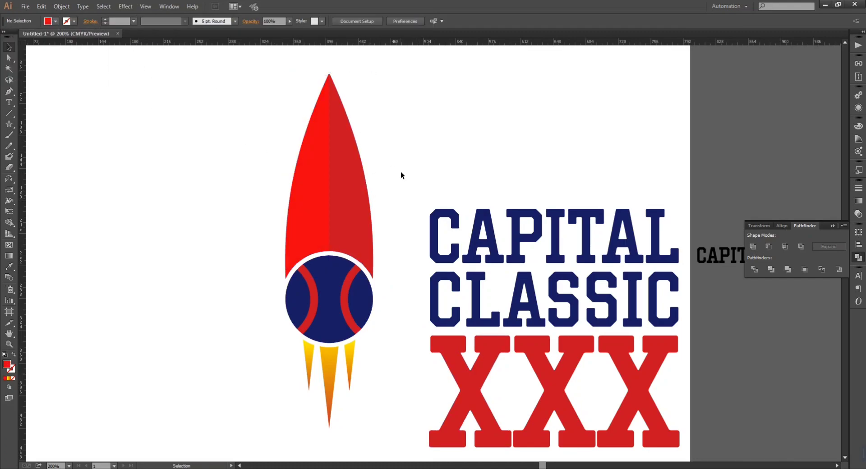
{"action": "left_click", "coordinate": [358, 237]}
{"action": "left_click", "coordinate": [55, 21]}
{"action": "left_click", "coordinate": [74, 44]}
{"action": "left_click", "coordinate": [311, 190]}
{"action": "left_click", "coordinate": [55, 21]}
{"action": "left_click", "coordinate": [67, 43]}
{"action": "key", "text": "ctrl+z"}
{"action": "key", "text": "ctrl+z"}
{"action": "left_click", "coordinate": [401, 178]}
Group the rocket body, baseball and flames into one object
{"action": "scroll", "coordinate": [401, 178], "scroll_direction": "down", "scroll_amount": 4}
{"action": "scroll", "coordinate": [401, 177], "scroll_direction": "up", "scroll_amount": 5}
{"action": "left_click_drag", "start_coordinate": [255, 67], "coordinate": [386, 423]}
{"action": "key", "text": "ctrl+g"}
{"action": "left_click", "coordinate": [386, 424]}
{"action": "scroll", "coordinate": [405, 336], "scroll_direction": "down", "scroll_amount": 3}
{"action": "key", "text": "ctrl+minus"}
{"action": "key", "text": "ctrl+minus"}
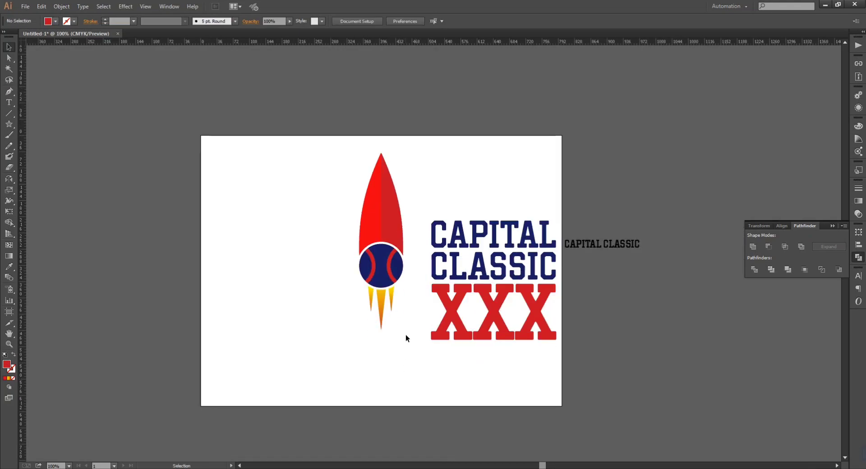
Scale the rocket group down to about half size and move it closer to the lettering
{"action": "left_click", "coordinate": [385, 256]}
{"action": "left_click_drag", "start_coordinate": [394, 328], "coordinate": [392, 322]}
{"action": "left_click_drag", "start_coordinate": [376, 241], "coordinate": [406, 298]}
{"action": "left_click", "coordinate": [344, 298]}
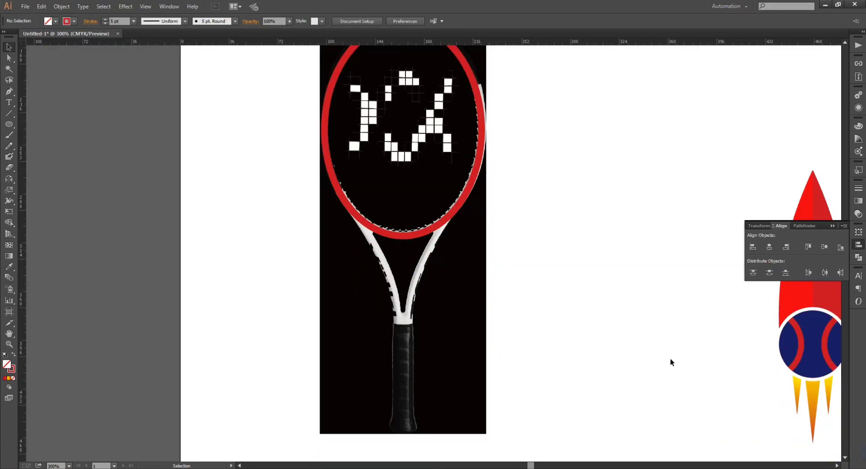
Trace the tennis racket's right throat arm with a curved 5 pt red path from the frame to the handle
{"action": "left_click", "coordinate": [447, 176]}
{"action": "scroll", "coordinate": [462, 226], "scroll_direction": "down", "scroll_amount": 3}
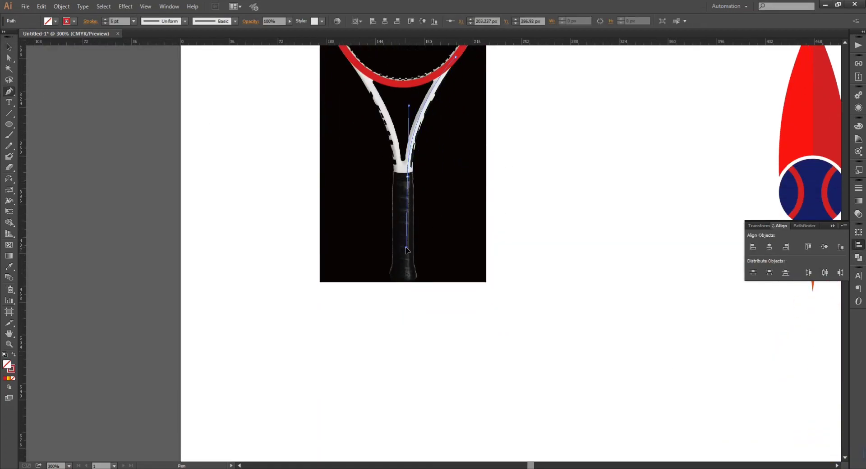
{"action": "left_click_drag", "start_coordinate": [406, 248], "coordinate": [408, 249]}
{"action": "left_click", "coordinate": [9, 46]}
{"action": "left_click", "coordinate": [587, 205]}
{"action": "key", "text": "ctrl+plus"}
{"action": "left_click_drag", "start_coordinate": [462, 195], "coordinate": [513, 252]}
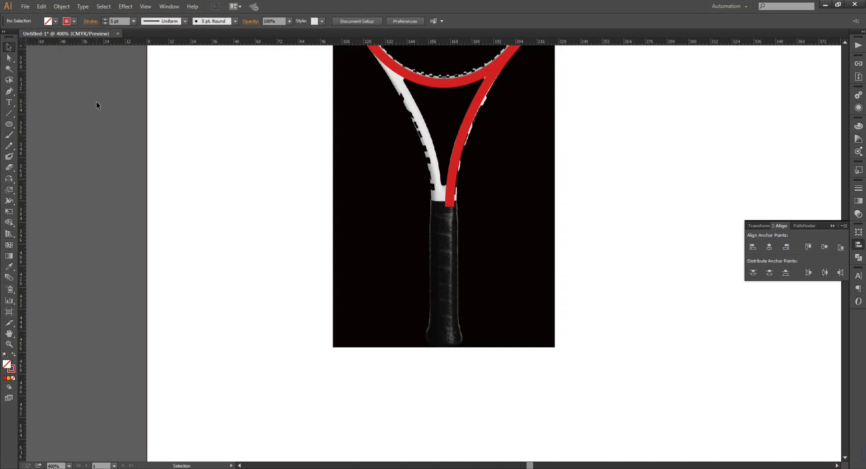
Mirror a copy of the red throat arm across the racket's vertical centre to form the left arm
{"action": "scroll", "coordinate": [631, 209], "scroll_direction": "up", "scroll_amount": 3}
{"action": "left_click", "coordinate": [535, 85]}
{"action": "left_click", "coordinate": [471, 185]}
{"action": "key", "text": "o"}
{"action": "left_click", "coordinate": [450, 271], "text": "alt"}
{"action": "left_click", "coordinate": [508, 185]}
{"action": "left_click", "coordinate": [444, 148], "text": "alt"}
{"action": "left_click", "coordinate": [419, 177]}
{"action": "key", "text": "v"}
{"action": "left_click", "coordinate": [636, 241]}
Start a Pen outline of the racket handle with a curve across the gap between the two red arms
{"action": "scroll", "coordinate": [677, 246], "scroll_direction": "down", "scroll_amount": 2}
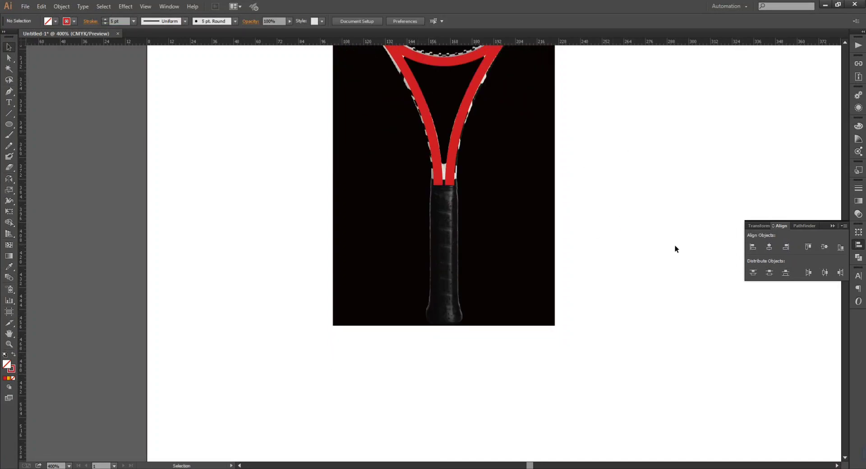
{"action": "scroll", "coordinate": [675, 248], "scroll_direction": "up", "scroll_amount": 1}
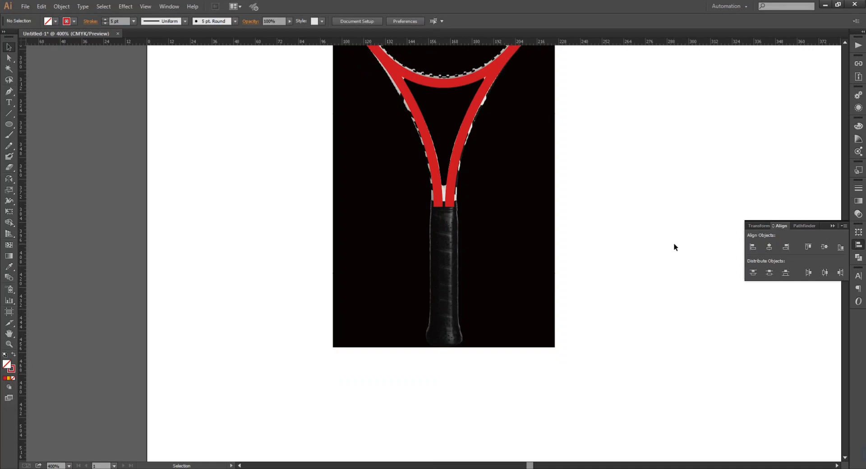
{"action": "scroll", "coordinate": [654, 253], "scroll_direction": "up", "scroll_amount": 3}
{"action": "scroll", "coordinate": [634, 268], "scroll_direction": "down", "scroll_amount": 2}
{"action": "key", "text": "ctrl+plus"}
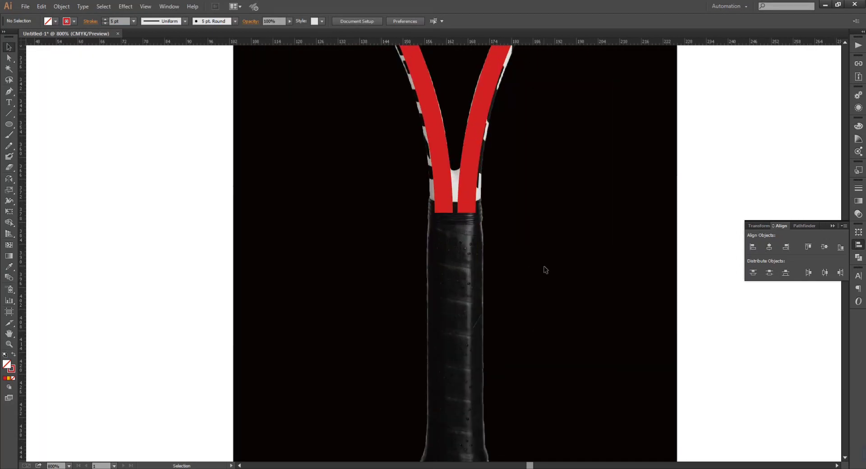
{"action": "scroll", "coordinate": [496, 234], "scroll_direction": "down", "scroll_amount": 3}
{"action": "key", "text": "p"}
{"action": "scroll", "coordinate": [410, 364], "scroll_direction": "up", "scroll_amount": 3}
{"action": "key", "text": "ctrl+plus"}
{"action": "left_click_drag", "start_coordinate": [493, 167], "coordinate": [492, 169]}
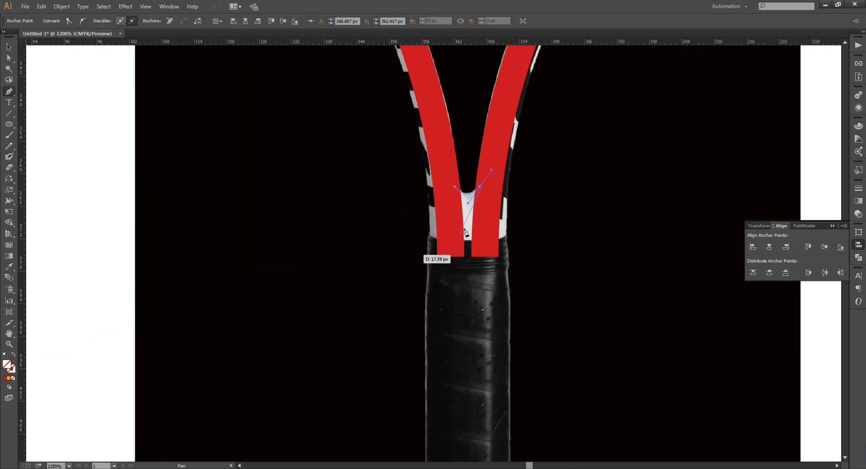
Continue the handle outline down the right edge of the white collar to the ridged top of the grip
{"action": "scroll", "coordinate": [409, 258], "scroll_direction": "down", "scroll_amount": 3}
{"action": "left_click", "coordinate": [506, 123]}
{"action": "scroll", "coordinate": [515, 158], "scroll_direction": "up", "scroll_amount": 2}
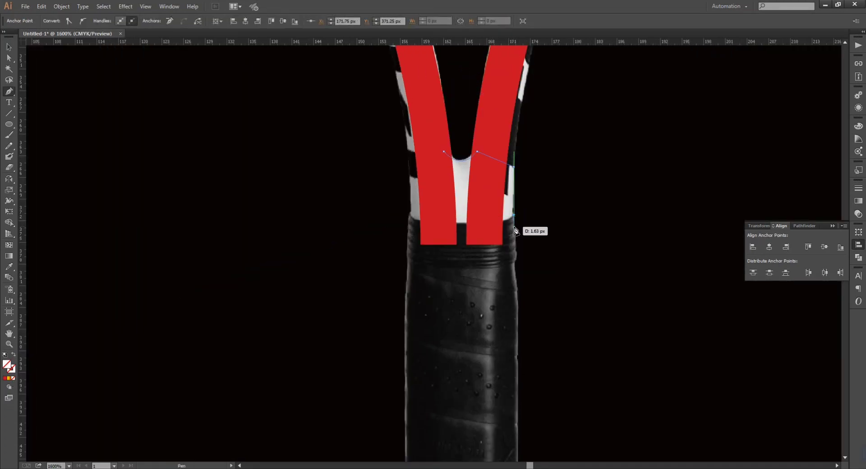
{"action": "left_click", "coordinate": [515, 229]}
{"action": "scroll", "coordinate": [518, 240], "scroll_direction": "down", "scroll_amount": 1}
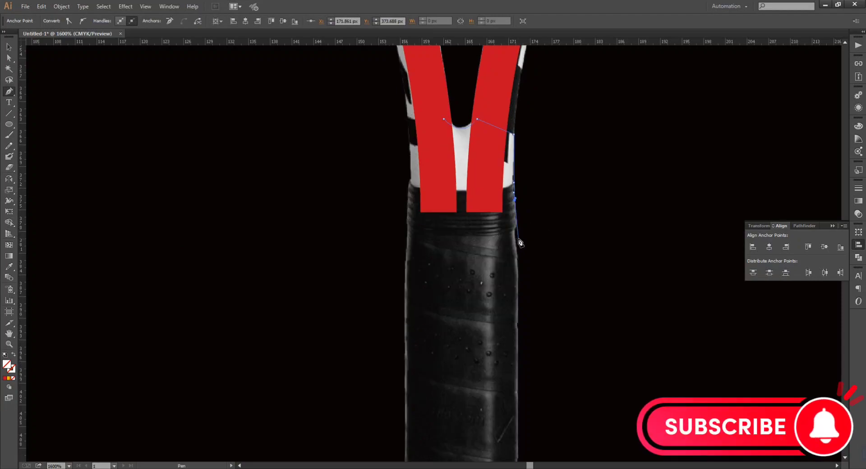
{"action": "scroll", "coordinate": [522, 212], "scroll_direction": "up", "scroll_amount": 1}
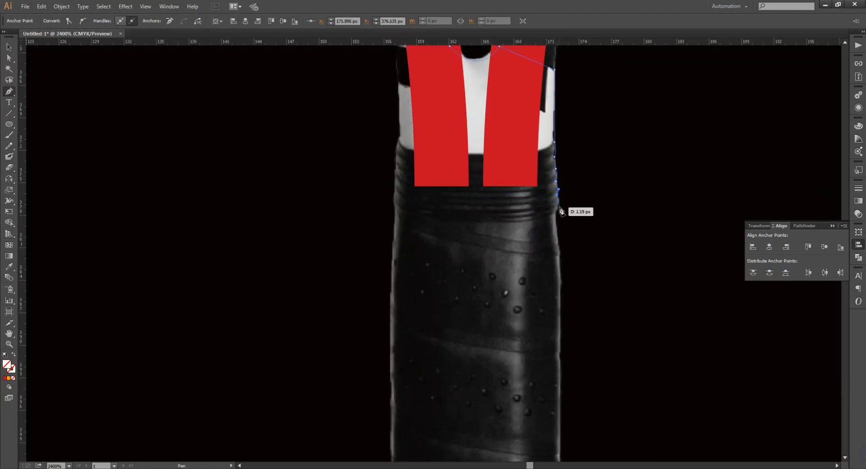
Trace the grip's right edge down and around the flared butt of the handle
{"action": "scroll", "coordinate": [458, 251], "scroll_direction": "down", "scroll_amount": 3}
{"action": "scroll", "coordinate": [435, 332], "scroll_direction": "up", "scroll_amount": 1}
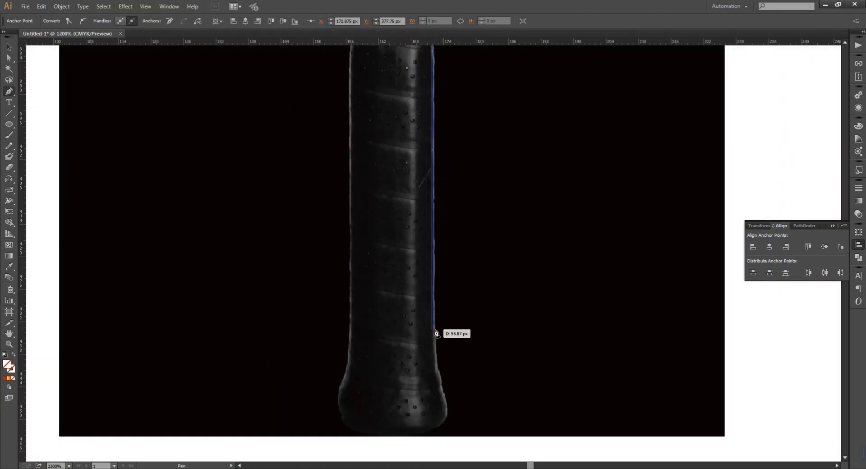
{"action": "left_click", "coordinate": [436, 331]}
{"action": "scroll", "coordinate": [441, 329], "scroll_direction": "down", "scroll_amount": 1}
{"action": "left_click", "coordinate": [442, 345]}
{"action": "scroll", "coordinate": [453, 344], "scroll_direction": "down", "scroll_amount": 1}
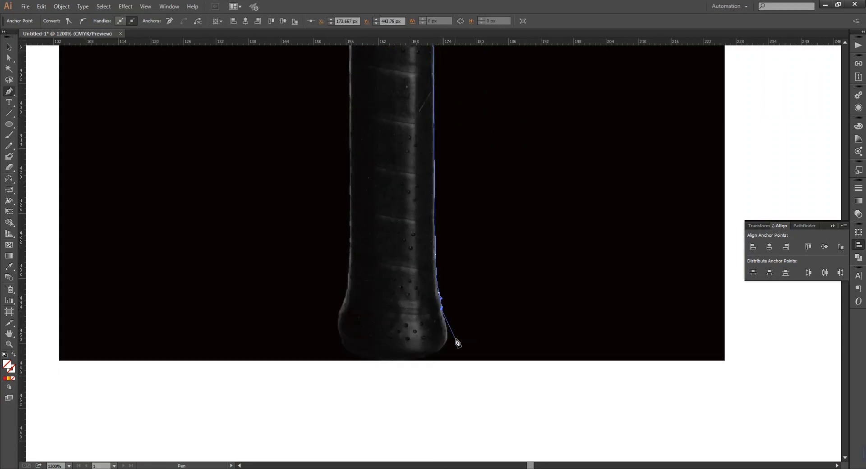
{"action": "left_click", "coordinate": [449, 334]}
{"action": "scroll", "coordinate": [429, 331], "scroll_direction": "down", "scroll_amount": 1}
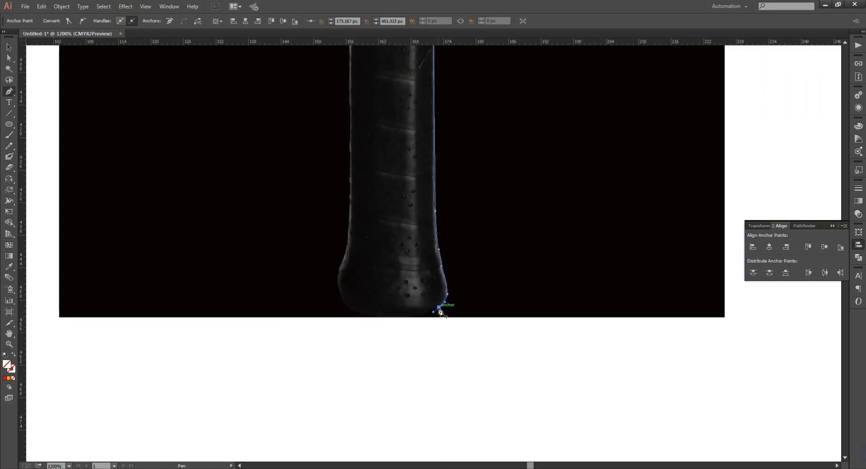
Close the half-handle outline along the butt's lower edge and straight up to its starting point at the throat
{"action": "left_click", "coordinate": [379, 313]}
{"action": "scroll", "coordinate": [406, 207], "scroll_direction": "up", "scroll_amount": 9}
{"action": "left_click", "coordinate": [379, 266]}
{"action": "scroll", "coordinate": [428, 289], "scroll_direction": "down", "scroll_amount": 7}
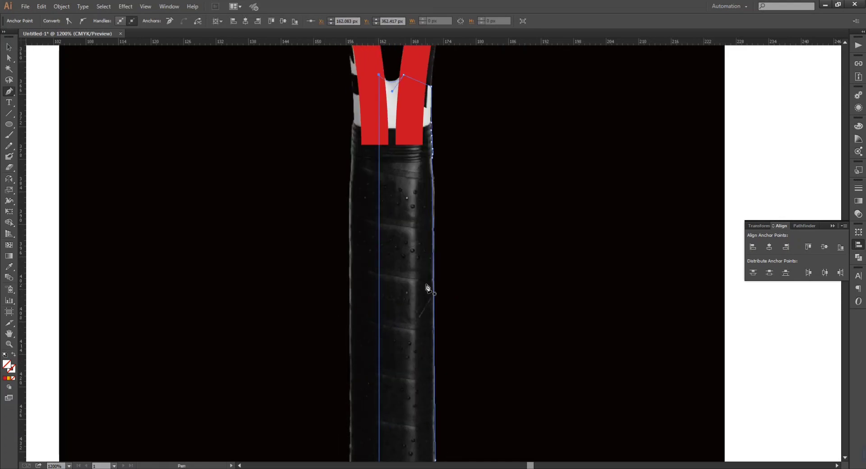
Round the half-handle outline's outer corner beside the throat and smooth its edge
{"action": "key", "text": "v"}
{"action": "scroll", "coordinate": [440, 174], "scroll_direction": "up", "scroll_amount": 12}
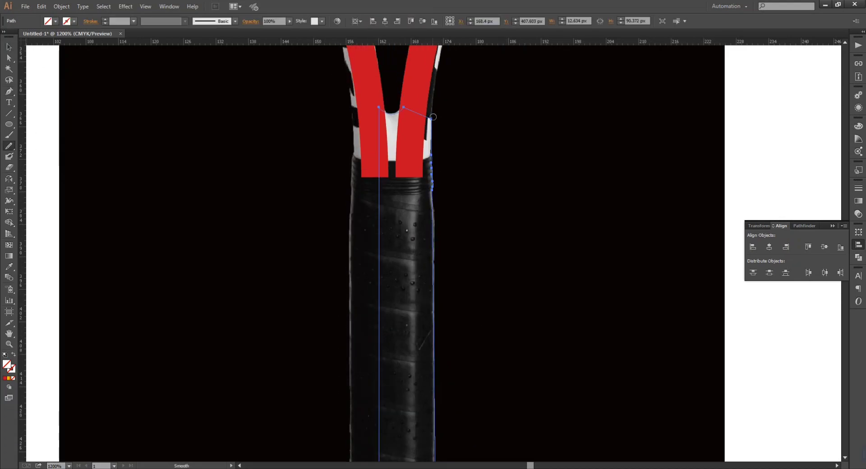
{"action": "scroll", "coordinate": [440, 174], "scroll_direction": "down", "scroll_amount": 1}
{"action": "key", "text": "a"}
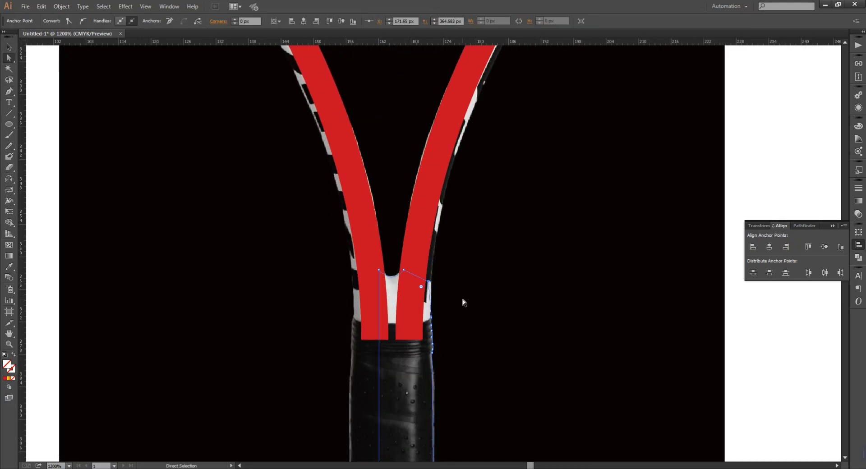
{"action": "left_click_drag", "start_coordinate": [428, 361], "coordinate": [428, 360]}
{"action": "scroll", "coordinate": [462, 203], "scroll_direction": "down", "scroll_amount": 10}
{"action": "key", "text": "n"}
{"action": "left_click_drag", "start_coordinate": [424, 139], "coordinate": [431, 159]}
Mirror a copy of the half-handle outline across the racket's vertical centre to cover the opposite side
{"action": "key", "text": "v"}
{"action": "left_click_drag", "start_coordinate": [513, 221], "coordinate": [422, 282]}
{"action": "scroll", "coordinate": [483, 246], "scroll_direction": "up", "scroll_amount": 12}
{"action": "scroll", "coordinate": [483, 246], "scroll_direction": "up", "scroll_amount": 4}
{"action": "left_click", "coordinate": [9, 179]}
{"action": "left_click", "coordinate": [393, 141], "text": "alt"}
{"action": "left_click", "coordinate": [408, 185]}
{"action": "scroll", "coordinate": [409, 185], "scroll_direction": "down", "scroll_amount": 16}
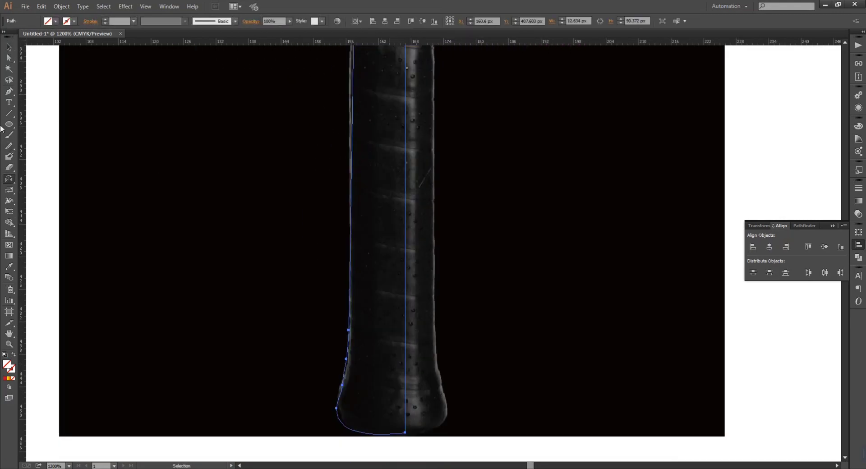
Fill both halves of the racket handle with bright blue
{"action": "key", "text": "v"}
{"action": "left_click_drag", "start_coordinate": [470, 352], "coordinate": [397, 392]}
{"action": "left_click", "coordinate": [56, 21]}
{"action": "left_click", "coordinate": [60, 35]}
{"action": "scroll", "coordinate": [481, 367], "scroll_direction": "down", "scroll_amount": 4}
{"action": "left_click", "coordinate": [480, 368]}
{"action": "scroll", "coordinate": [470, 366], "scroll_direction": "up", "scroll_amount": 12}
{"action": "scroll", "coordinate": [470, 365], "scroll_direction": "down", "scroll_amount": 9}
Unite the two blue handle halves into a single shape
{"action": "left_click_drag", "start_coordinate": [470, 366], "coordinate": [401, 424]}
{"action": "key", "text": "ctrl+="}
{"action": "key", "text": "ctrl+="}
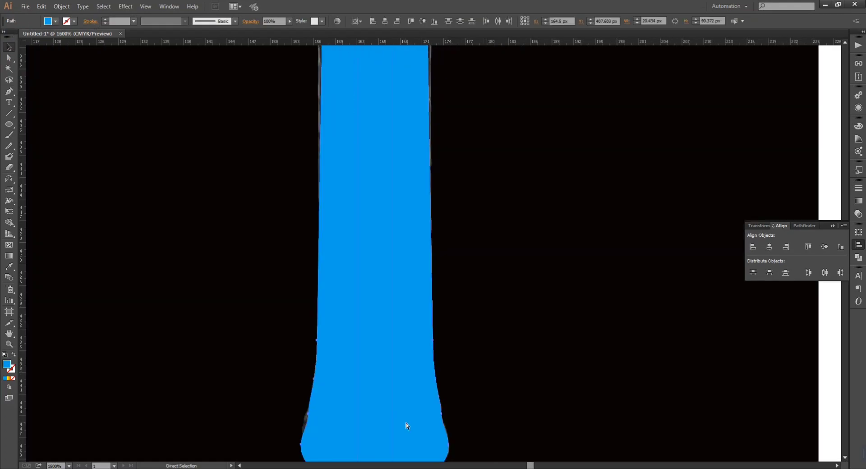
{"action": "scroll", "coordinate": [567, 286], "scroll_direction": "up", "scroll_amount": 1}
{"action": "left_click", "coordinate": [804, 226]}
{"action": "left_click", "coordinate": [752, 246]}
{"action": "left_click_drag", "start_coordinate": [602, 67], "coordinate": [596, 304]}
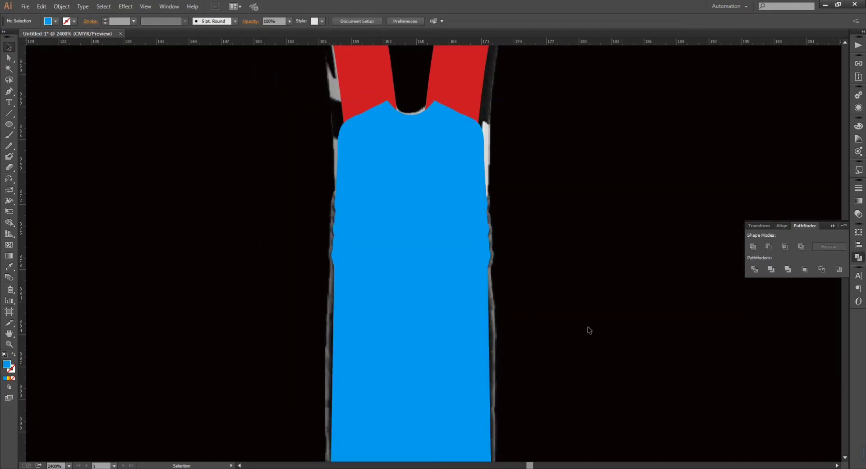
Align the racket's head, throat and handle on a common horizontal centre
{"action": "left_click", "coordinate": [624, 294]}
{"action": "scroll", "coordinate": [624, 294], "scroll_direction": "down", "scroll_amount": 4}
{"action": "key", "text": "ctrl+minus"}
{"action": "key", "text": "ctrl+minus"}
{"action": "key", "text": "ctrl+minus"}
{"action": "key", "text": "ctrl+minus"}
{"action": "key", "text": "ctrl+minus"}
{"action": "key", "text": "ctrl+minus"}
{"action": "key", "text": "ctrl+minus"}
{"action": "key", "text": "ctrl+minus"}
{"action": "left_click_drag", "start_coordinate": [338, 96], "coordinate": [463, 290]}
{"action": "left_click_drag", "start_coordinate": [495, 168], "coordinate": [420, 296]}
{"action": "left_click", "coordinate": [782, 226]}
{"action": "left_click", "coordinate": [769, 247]}
Unlock and delete the reference photo and black backdrop behind the racket
{"action": "left_click", "coordinate": [62, 6]}
{"action": "left_click", "coordinate": [68, 69]}
{"action": "key", "text": "Delete"}
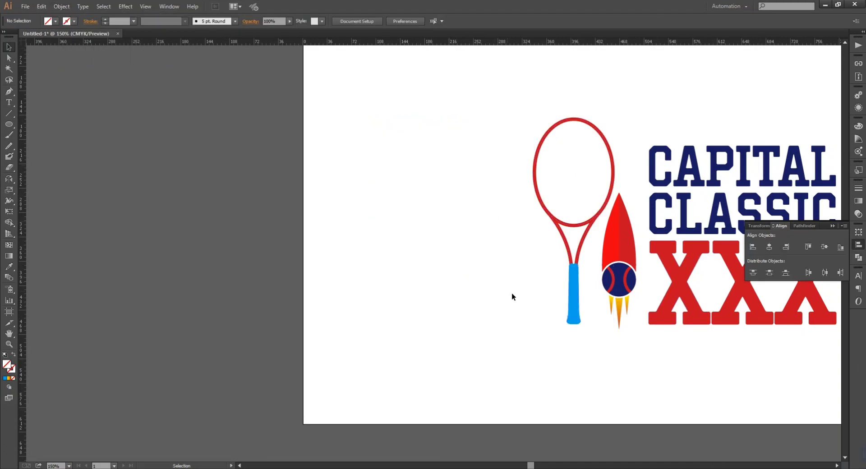
Move the whole racket 100 px left, clear of the rocket
{"action": "left_click_drag", "start_coordinate": [454, 275], "coordinate": [586, 189]}
{"action": "key", "text": "shift+Left"}
{"action": "key", "text": "shift+Left"}
{"action": "key", "text": "shift+Left"}
{"action": "key", "text": "shift+Left"}
{"action": "key", "text": "shift+Left"}
{"action": "key", "text": "shift+Left"}
{"action": "key", "text": "shift+Left"}
{"action": "key", "text": "shift+Left"}
{"action": "key", "text": "shift+Left"}
{"action": "key", "text": "shift+Left"}
{"action": "left_click", "coordinate": [540, 279]}
Fill the racket handle with the navy sampled from the baseball
{"action": "left_click", "coordinate": [506, 289]}
{"action": "key", "text": "i"}
{"action": "left_click", "coordinate": [619, 280]}
{"action": "key", "text": "v"}
Expand the red strokes of the racket's head and throat into filled shapes
{"action": "left_click_drag", "start_coordinate": [541, 249], "coordinate": [488, 219]}
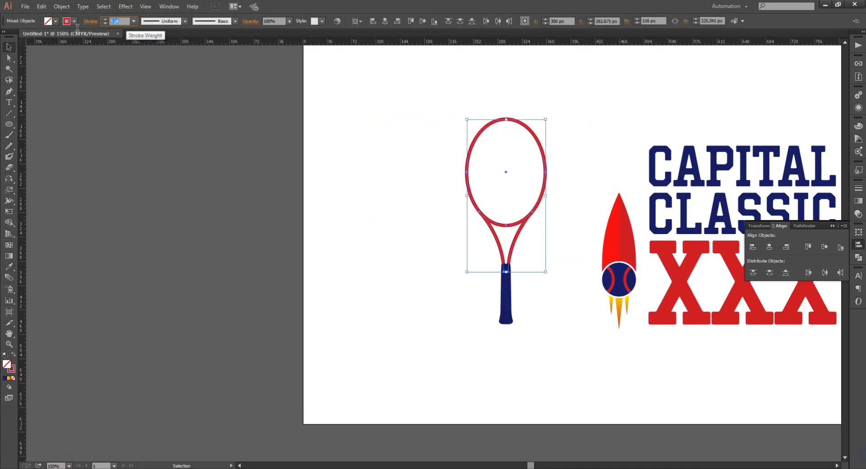
{"action": "mouse_move", "coordinate": [418, 148]}
{"action": "left_mouse_down"}
{"action": "mouse_move", "coordinate": [493, 197]}
{"action": "mouse_move", "coordinate": [533, 239]}
{"action": "left_mouse_up"}
{"action": "left_click", "coordinate": [61, 7]}
{"action": "left_click", "coordinate": [72, 101]}
{"action": "left_click", "coordinate": [451, 394]}
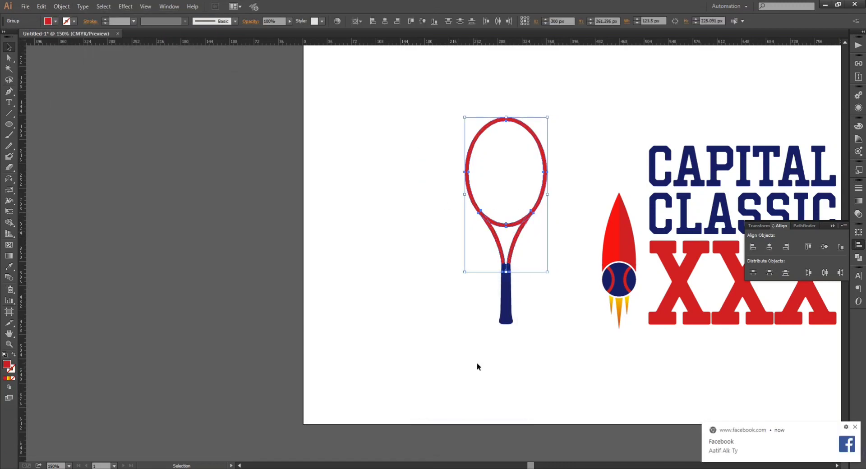
{"action": "left_click", "coordinate": [534, 367]}
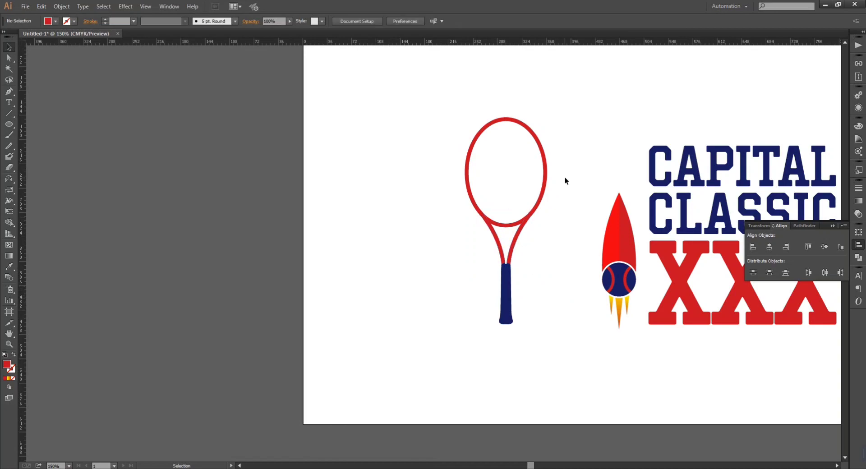
Fill the racket's throat arms with bright blue
{"action": "key", "text": "ctrl+equal"}
{"action": "left_click", "coordinate": [579, 179]}
{"action": "key", "text": "ctrl+equal"}
{"action": "key", "text": "ctrl+equal"}
{"action": "key", "text": "ctrl+equal"}
{"action": "left_click", "coordinate": [488, 180], "text": "shift"}
{"action": "left_click", "coordinate": [55, 21]}
{"action": "left_click", "coordinate": [58, 35]}
{"action": "key", "text": "ctrl+equal"}
{"action": "key", "text": "ctrl+equal"}
{"action": "left_click", "coordinate": [510, 258]}
{"action": "right_click", "coordinate": [509, 258]}
{"action": "key", "text": "Escape"}
{"action": "key", "text": "ctrl+minus"}
{"action": "key", "text": "ctrl+minus"}
{"action": "key", "text": "ctrl+minus"}
{"action": "key", "text": "ctrl+minus"}
{"action": "key", "text": "ctrl+minus"}
Return the racket's throat arms to red
{"action": "left_click", "coordinate": [603, 361]}
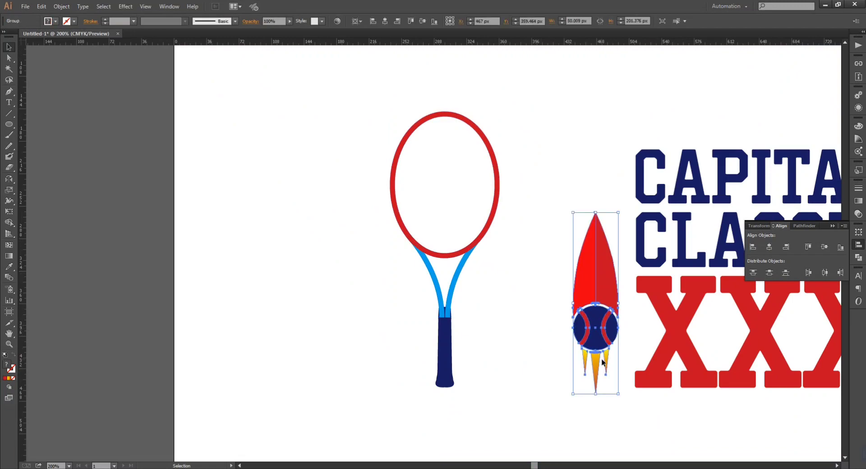
{"action": "left_click", "coordinate": [430, 284]}
{"action": "left_click", "coordinate": [295, 217]}
{"action": "left_click", "coordinate": [586, 252]}
{"action": "left_click", "coordinate": [495, 210]}
{"action": "left_click", "coordinate": [383, 155]}
Centre the racket and the rocket horizontally on the artboard
{"action": "left_click_drag", "start_coordinate": [382, 154], "coordinate": [474, 343]}
{"action": "left_click", "coordinate": [769, 247]}
{"action": "left_click", "coordinate": [596, 270]}
{"action": "left_click", "coordinate": [769, 247]}
Move the rocket up into the racket head and scale it down to fit inside the frame
{"action": "left_click_drag", "start_coordinate": [549, 295], "coordinate": [548, 195]}
{"action": "left_click_drag", "start_coordinate": [558, 295], "coordinate": [552, 270]}
{"action": "left_click_drag", "start_coordinate": [544, 228], "coordinate": [544, 213]}
{"action": "left_click", "coordinate": [497, 155]}
Lengthen the rocket's central flame downward so its tip crosses the racket frame into the throat
{"action": "left_click_drag", "start_coordinate": [551, 255], "coordinate": [536, 280]}
{"action": "key", "text": "a"}
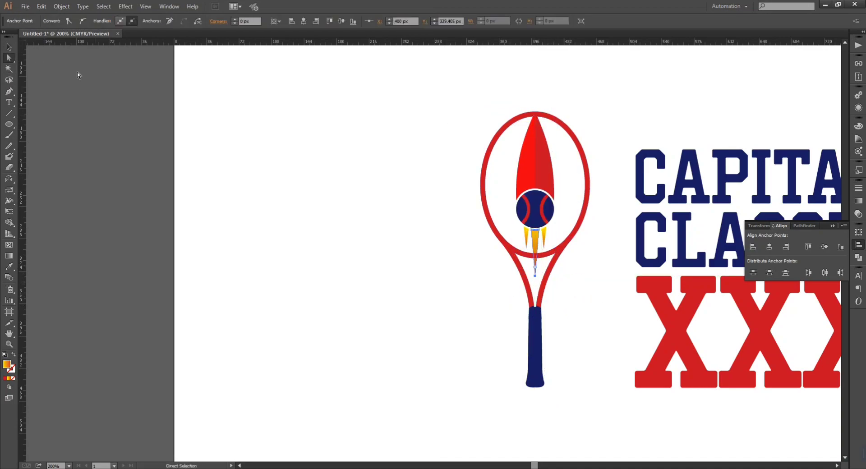
{"action": "left_click", "coordinate": [215, 140]}
{"action": "key", "text": "v"}
Bring the rocket to the front of the racket
{"action": "key", "text": "ctrl+plus"}
{"action": "key", "text": "ctrl+plus"}
{"action": "left_click_drag", "start_coordinate": [445, 325], "coordinate": [333, 384]}
{"action": "right_click", "coordinate": [463, 234]}
{"action": "mouse_move", "coordinate": [492, 311]}
{"action": "left_click", "coordinate": [585, 311]}
{"action": "scroll", "coordinate": [496, 185], "scroll_direction": "up", "scroll_amount": 2}
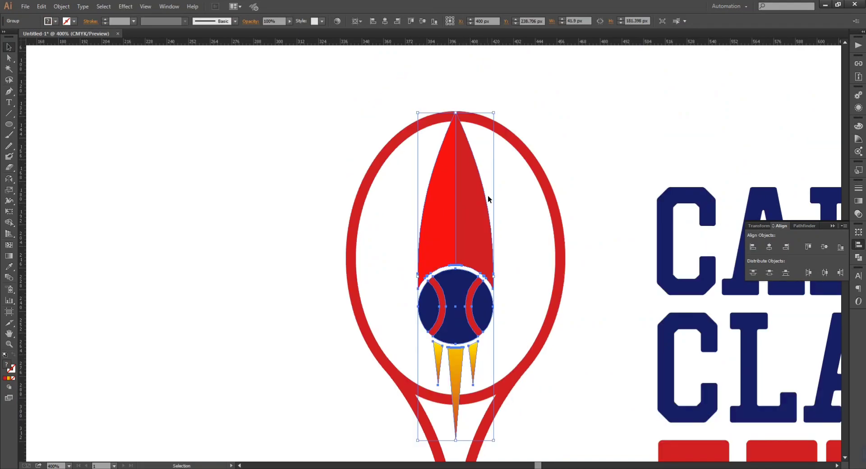
{"action": "scroll", "coordinate": [488, 196], "scroll_direction": "up", "scroll_amount": 1}
{"action": "scroll", "coordinate": [548, 195], "scroll_direction": "down", "scroll_amount": 3}
Arrange the red racket frame behind the rocket and the handle
{"action": "left_click", "coordinate": [548, 195]}
{"action": "key", "text": "ctrl+minus"}
{"action": "key", "text": "ctrl+minus"}
{"action": "key", "text": "ctrl+minus"}
{"action": "left_click", "coordinate": [447, 264]}
{"action": "left_click", "coordinate": [490, 289]}
{"action": "left_click", "coordinate": [465, 274]}
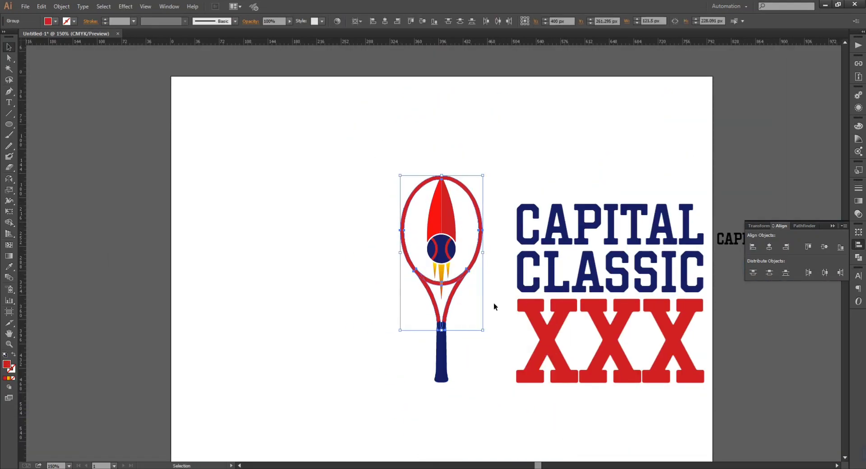
{"action": "right_click", "coordinate": [480, 258]}
{"action": "left_click", "coordinate": [576, 343]}
Merge the racket's overlapping head and throat shapes with Pathfinder
{"action": "left_click", "coordinate": [565, 389]}
{"action": "key", "text": "ctrl+plus"}
{"action": "key", "text": "ctrl+plus"}
{"action": "key", "text": "ctrl+plus"}
{"action": "key", "text": "ctrl+plus"}
{"action": "left_click", "coordinate": [556, 349]}
{"action": "scroll", "coordinate": [588, 371], "scroll_direction": "down", "scroll_amount": 3}
{"action": "left_click", "coordinate": [804, 226]}
{"action": "left_click", "coordinate": [787, 271]}
{"action": "left_click", "coordinate": [512, 232]}
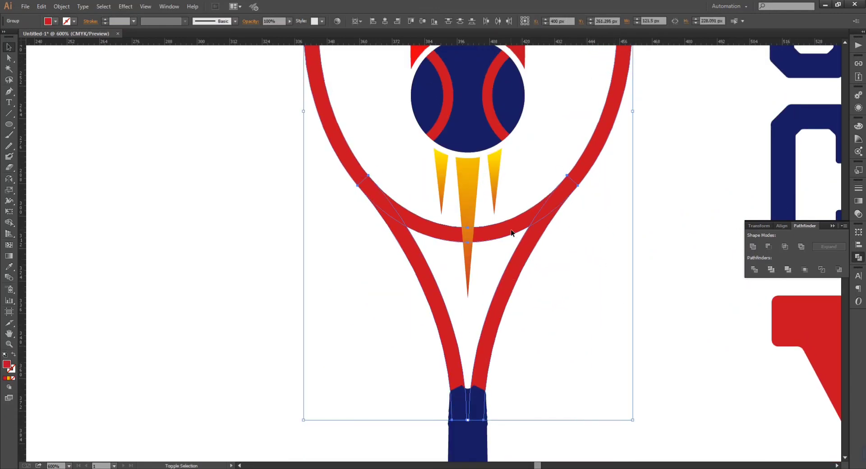
Create copies of the rocket's shapes offset outward by 3 px
{"action": "scroll", "coordinate": [605, 264], "scroll_direction": "up", "scroll_amount": 5}
{"action": "left_click", "coordinate": [516, 293]}
{"action": "left_click", "coordinate": [61, 6]}
{"action": "mouse_move", "coordinate": [81, 189]}
{"action": "left_click", "coordinate": [201, 230]}
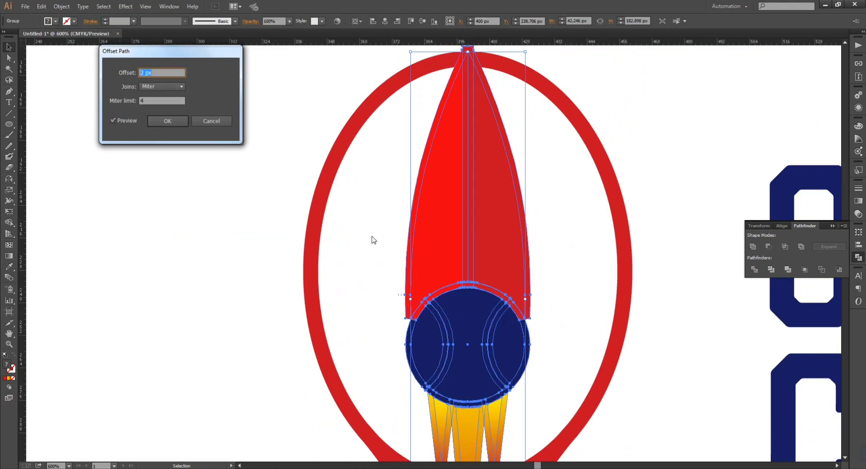
{"action": "key", "text": "Return"}
Try to cut the offset rocket silhouette out of the racket frame to leave a gap
{"action": "key", "text": "ctrl+minus"}
{"action": "key", "text": "ctrl+minus"}
{"action": "left_click", "coordinate": [525, 228], "text": "shift"}
{"action": "left_click", "coordinate": [769, 248]}
{"action": "left_click", "coordinate": [580, 283]}
{"action": "scroll", "coordinate": [577, 277], "scroll_direction": "down", "scroll_amount": 2}
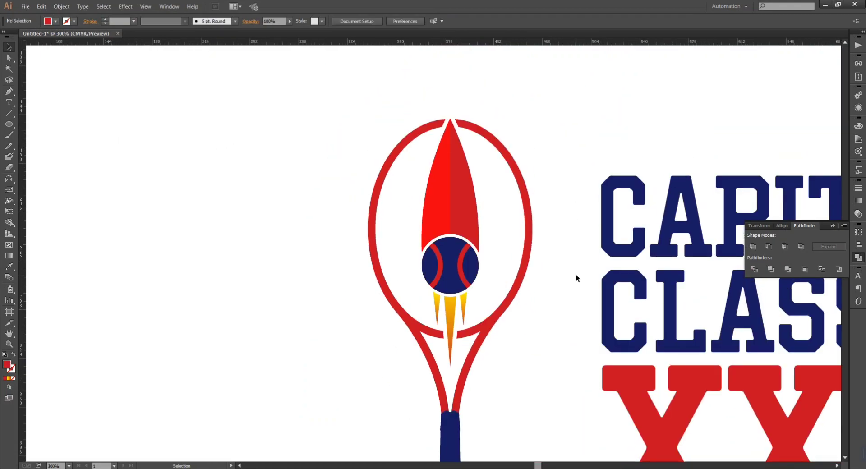
{"action": "key", "text": "ctrl+z"}
{"action": "key", "text": "ctrl+z"}
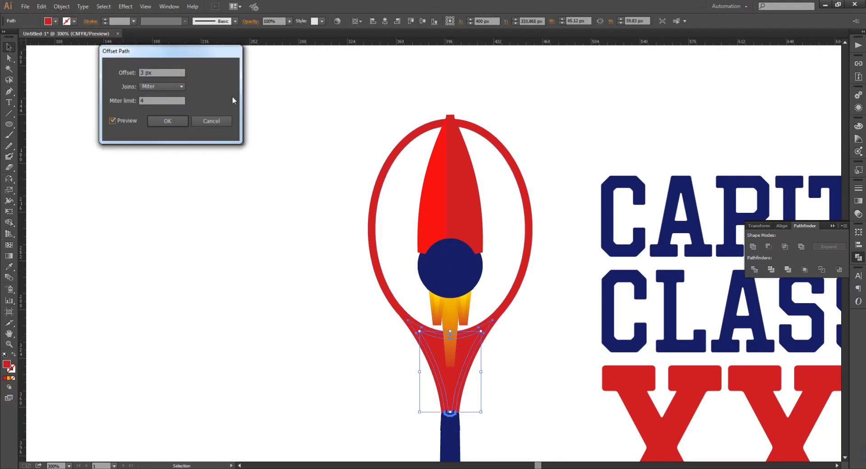
Create a red panel inset 3 px inside the racket's throat opening
{"action": "key", "text": "Return"}
{"action": "left_click", "coordinate": [316, 255]}
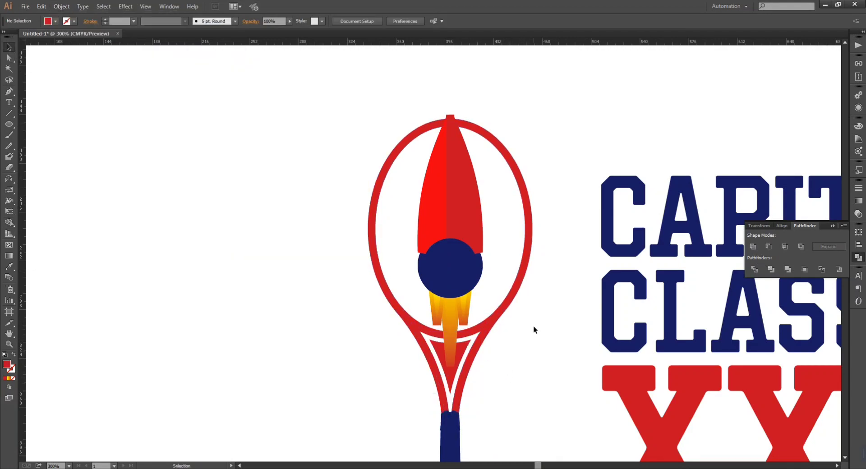
Try to subtract the enlarged central flame from the racket frame and the throat panel
{"action": "key", "text": "ctrl+plus"}
{"action": "scroll", "coordinate": [534, 308], "scroll_direction": "down", "scroll_amount": 2}
{"action": "right_click", "coordinate": [467, 290]}
{"action": "left_click", "coordinate": [569, 271]}
{"action": "left_click", "coordinate": [462, 301]}
{"action": "left_click", "coordinate": [479, 291], "text": "shift"}
{"action": "key", "text": "ctrl+4"}
{"action": "left_click", "coordinate": [463, 298]}
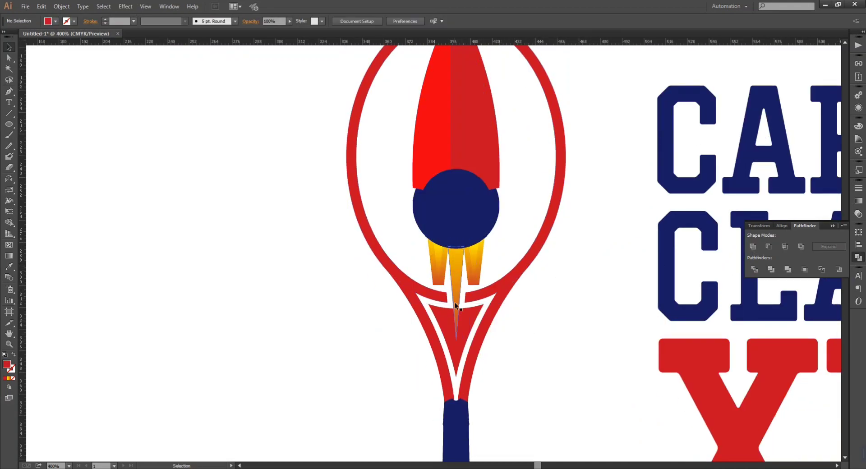
{"action": "left_click", "coordinate": [480, 293], "text": "shift"}
{"action": "key", "text": "ctrl+4"}
{"action": "left_click", "coordinate": [489, 308]}
{"action": "key", "text": "ctrl+z"}
Ungroup the rocket artwork and delete the enlarged offset copies of the flames
{"action": "right_click", "coordinate": [478, 276]}
{"action": "left_click", "coordinate": [519, 332]}
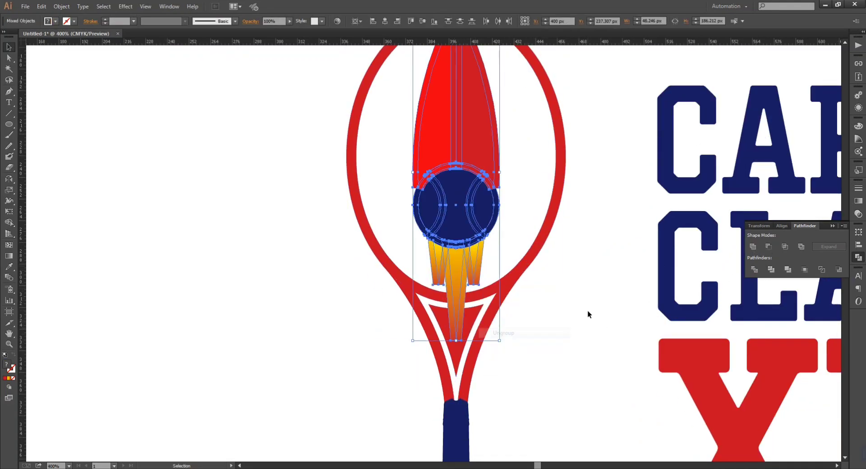
{"action": "left_click", "coordinate": [475, 276]}
{"action": "key", "text": "Delete"}
{"action": "left_click", "coordinate": [465, 275]}
{"action": "key", "text": "Delete"}
Delete the enlarged offset copies of the rocket's body and baseball
{"action": "left_click", "coordinate": [488, 180]}
{"action": "key", "text": "Delete"}
{"action": "key", "text": "ctrl+z"}
{"action": "right_click", "coordinate": [486, 178]}
{"action": "left_click", "coordinate": [525, 235]}
{"action": "key", "text": "Delete"}
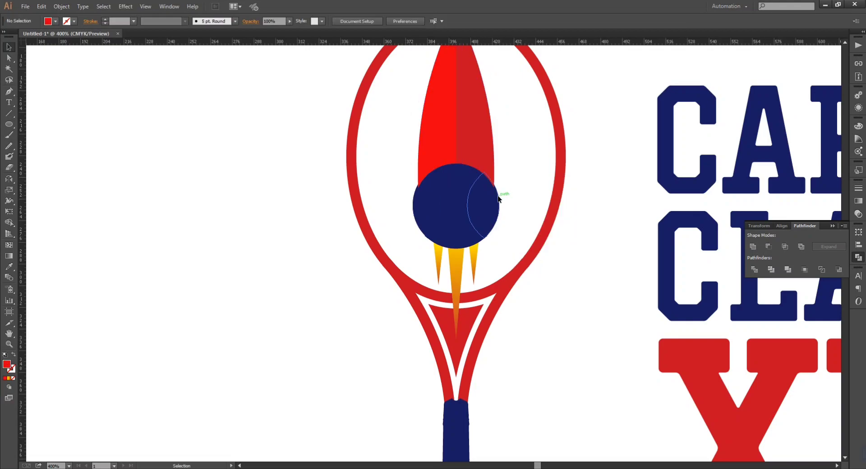
{"action": "key", "text": "Delete"}
Offset all the rocket's shapes outward by 3 px with mitered joins and a miter limit of 8
{"action": "left_click_drag", "start_coordinate": [505, 184], "coordinate": [482, 289]}
{"action": "left_click", "coordinate": [404, 177]}
{"action": "scroll", "coordinate": [405, 177], "scroll_direction": "up", "scroll_amount": 2}
{"action": "left_click", "coordinate": [61, 7]}
{"action": "mouse_move", "coordinate": [76, 189]}
{"action": "left_click", "coordinate": [217, 223]}
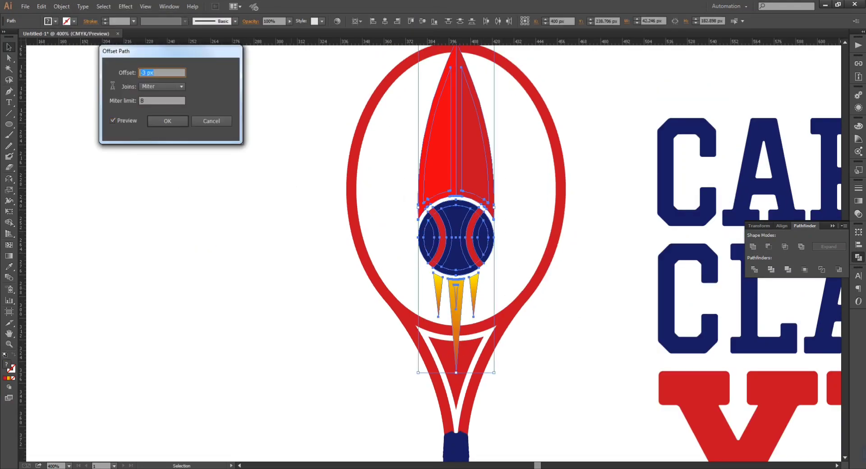
{"action": "key", "text": "shift+Tab"}
{"action": "type", "text": "3"}
{"action": "key", "text": "Tab"}
{"action": "key", "text": "Tab"}
{"action": "key", "text": "Return"}
{"action": "scroll", "coordinate": [588, 279], "scroll_direction": "up", "scroll_amount": 1}
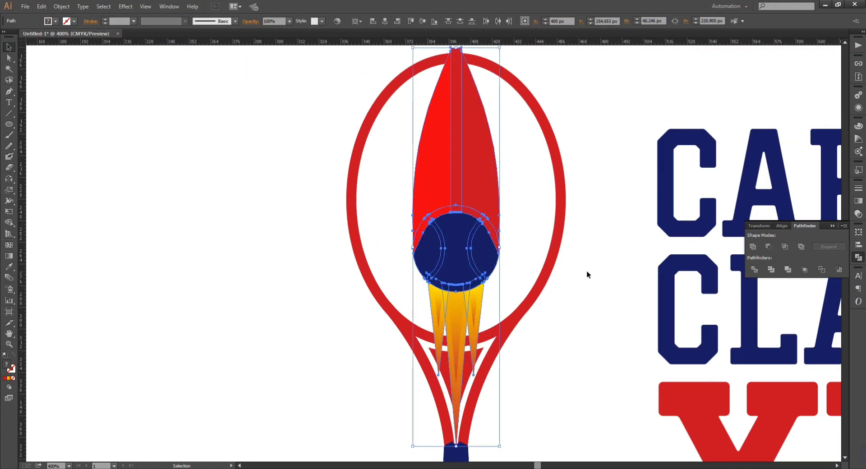
Undo the last offset and try offsetting the rocket body and central flame by 3 px with mitered joins and a miter limit of 13
{"action": "key", "text": "ctrl+z"}
{"action": "left_click", "coordinate": [588, 275]}
{"action": "left_click", "coordinate": [454, 315]}
{"action": "scroll", "coordinate": [454, 316], "scroll_direction": "up", "scroll_amount": 3}
{"action": "left_click", "coordinate": [473, 203], "text": "shift"}
{"action": "left_click", "coordinate": [438, 203], "text": "shift"}
{"action": "left_click", "coordinate": [61, 6]}
{"action": "left_click", "coordinate": [217, 223]}
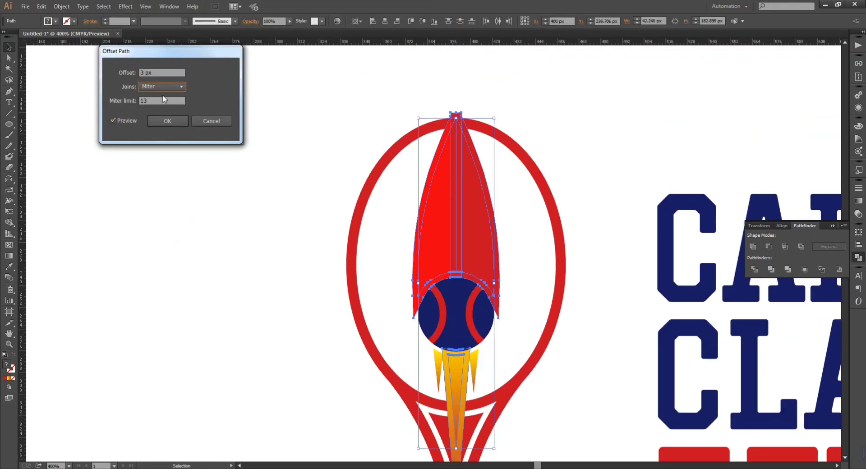
{"action": "left_click", "coordinate": [168, 121]}
{"action": "key", "text": "ctrl+z"}
Offset the central flame outward by 3 px with mitered joins and a miter limit of 13, and subtract it from the racket
{"action": "left_click", "coordinate": [601, 280]}
{"action": "scroll", "coordinate": [618, 314], "scroll_direction": "down", "scroll_amount": 3}
{"action": "left_click", "coordinate": [456, 316]}
{"action": "left_click", "coordinate": [61, 6]}
{"action": "left_click", "coordinate": [216, 217]}
{"action": "left_click", "coordinate": [113, 121]}
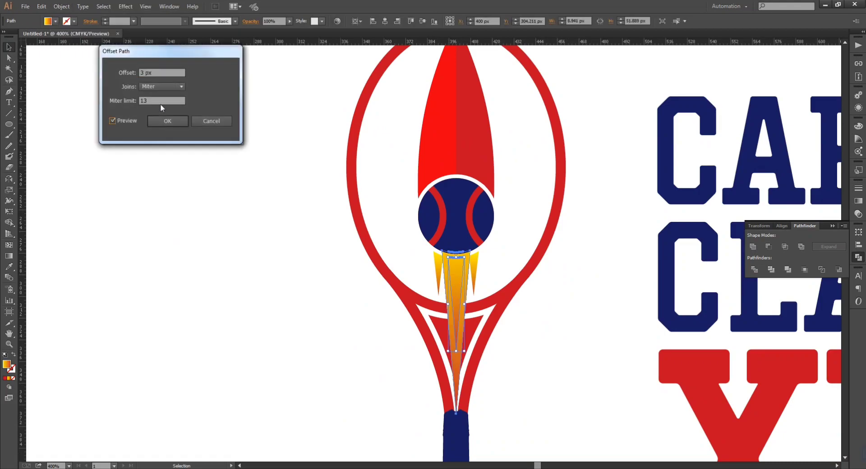
{"action": "left_click", "coordinate": [167, 121]}
{"action": "left_click", "coordinate": [472, 325], "text": "shift"}
{"action": "left_click", "coordinate": [768, 247]}
Recolor the rocket body with a medium gray right half and a darker gray left half
{"action": "left_click", "coordinate": [592, 329]}
{"action": "key", "text": "ctrl+1"}
{"action": "key", "text": "ctrl+="}
{"action": "key", "text": "ctrl+="}
{"action": "key", "text": "ctrl+="}
{"action": "key", "text": "ctrl+="}
{"action": "key", "text": "ctrl+-"}
{"action": "left_click", "coordinate": [457, 140]}
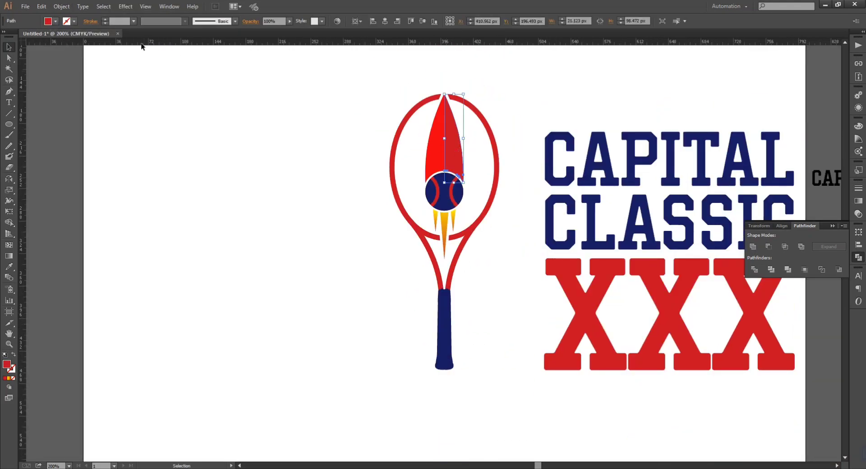
{"action": "left_click", "coordinate": [55, 21]}
{"action": "left_click", "coordinate": [49, 68]}
{"action": "left_click", "coordinate": [343, 148]}
{"action": "left_click", "coordinate": [437, 154]}
{"action": "left_click", "coordinate": [55, 22]}
{"action": "left_click", "coordinate": [42, 67]}
Group all the racket and rocket artwork into one object
{"action": "left_click_drag", "start_coordinate": [465, 222], "coordinate": [465, 225]}
{"action": "left_click_drag", "start_coordinate": [513, 85], "coordinate": [388, 318]}
{"action": "key", "text": "ctrl+g"}
{"action": "left_click", "coordinate": [479, 307]}
{"action": "scroll", "coordinate": [483, 294], "scroll_direction": "up", "scroll_amount": 3}
{"action": "scroll", "coordinate": [483, 294], "scroll_direction": "down", "scroll_amount": 2}
Group the CAPITAL, CLASSIC and XXX lettering and center it vertically on the artboard
{"action": "left_click", "coordinate": [496, 198]}
{"action": "left_click", "coordinate": [782, 225]}
{"action": "left_click", "coordinate": [721, 189]}
{"action": "left_click", "coordinate": [722, 239], "text": "shift"}
{"action": "left_click", "coordinate": [726, 311], "text": "shift"}
{"action": "key", "text": "ctrl+g"}
{"action": "left_click", "coordinate": [825, 247]}
{"action": "left_click", "coordinate": [478, 244]}
Scale the racket down to the full height of the lettering and place it close beside the text
{"action": "left_click_drag", "start_coordinate": [499, 392], "coordinate": [480, 344]}
{"action": "left_click_drag", "start_coordinate": [529, 42], "coordinate": [529, 372]}
{"action": "left_click_drag", "start_coordinate": [481, 345], "coordinate": [493, 366]}
{"action": "key", "text": "ctrl+="}
{"action": "left_click_drag", "start_coordinate": [538, 409], "coordinate": [473, 223]}
{"action": "left_click_drag", "start_coordinate": [480, 288], "coordinate": [445, 234]}
Move the whole logo horizontally to the left, toward the middle of the artboard
{"action": "key", "text": "ctrl+1"}
{"action": "left_click", "coordinate": [478, 310]}
{"action": "key", "text": "ctrl+;"}
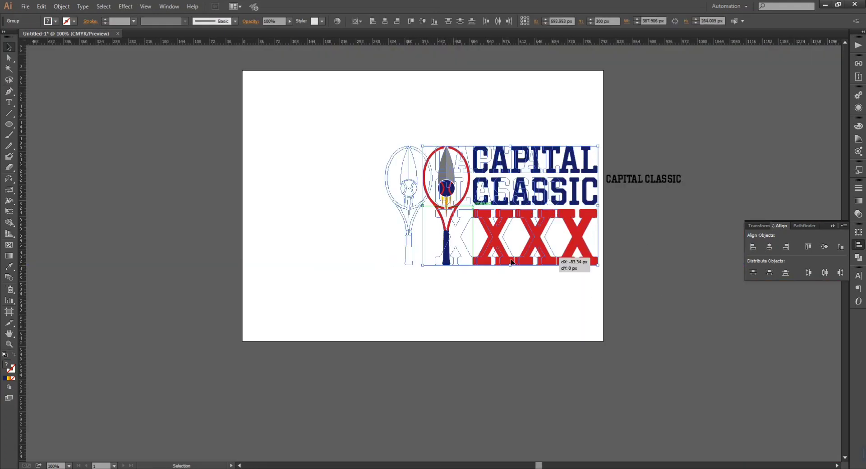
{"action": "left_click_drag", "start_coordinate": [576, 253], "coordinate": [475, 252]}
{"action": "left_click", "coordinate": [509, 312]}
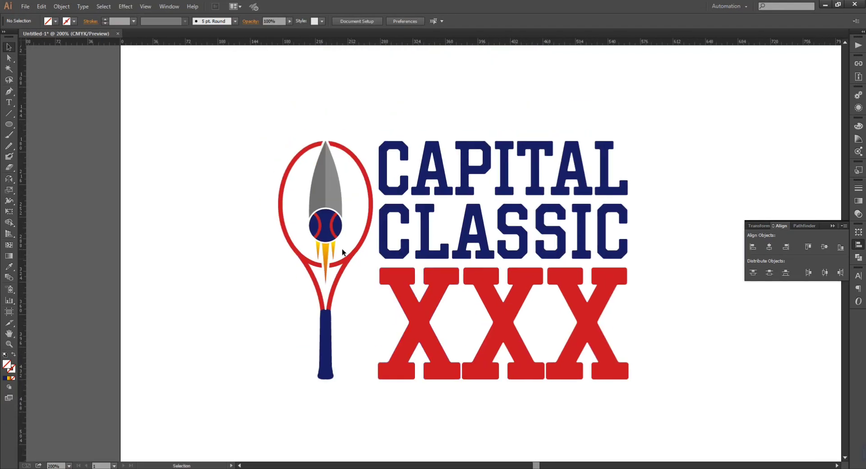
Save the document as an Adobe Illustrator file named Capital Classic xxx
{"action": "key", "text": "ctrl+="}
{"action": "key", "text": "ctrl+="}
{"action": "left_click", "coordinate": [325, 238]}
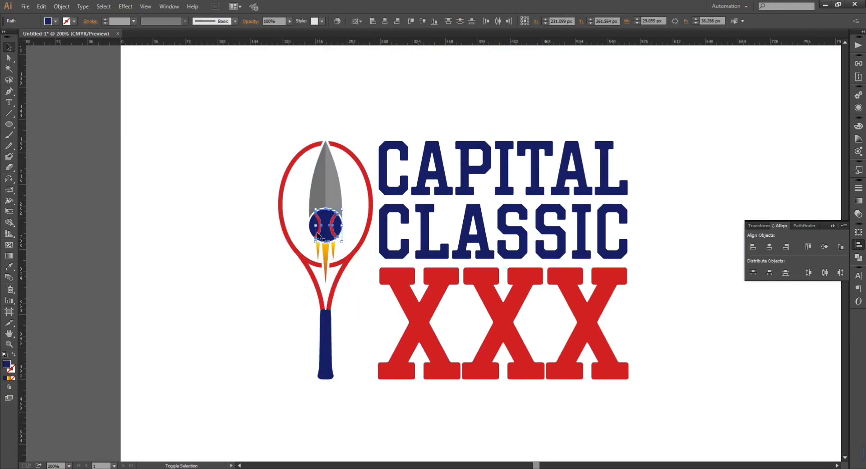
{"action": "key", "text": "ctrl+="}
{"action": "left_click", "coordinate": [276, 205]}
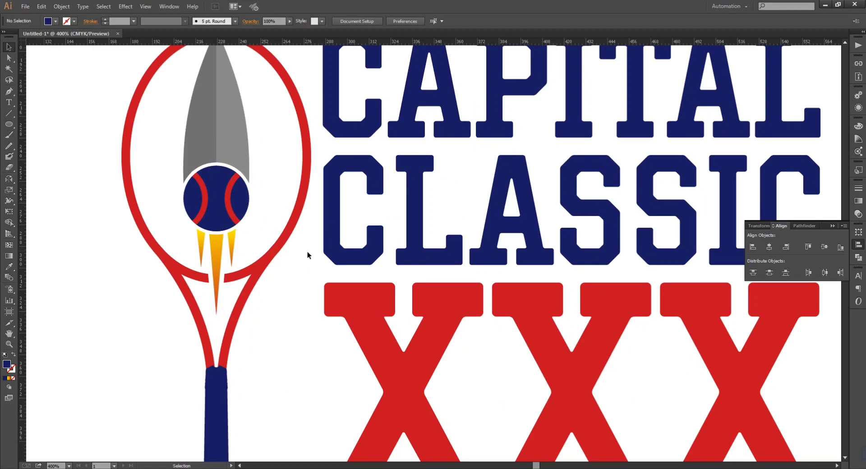
{"action": "scroll", "coordinate": [330, 251], "scroll_direction": "down", "scroll_amount": 3}
{"action": "scroll", "coordinate": [313, 344], "scroll_direction": "up", "scroll_amount": 3}
{"action": "key", "text": "ctrl+shift+s"}
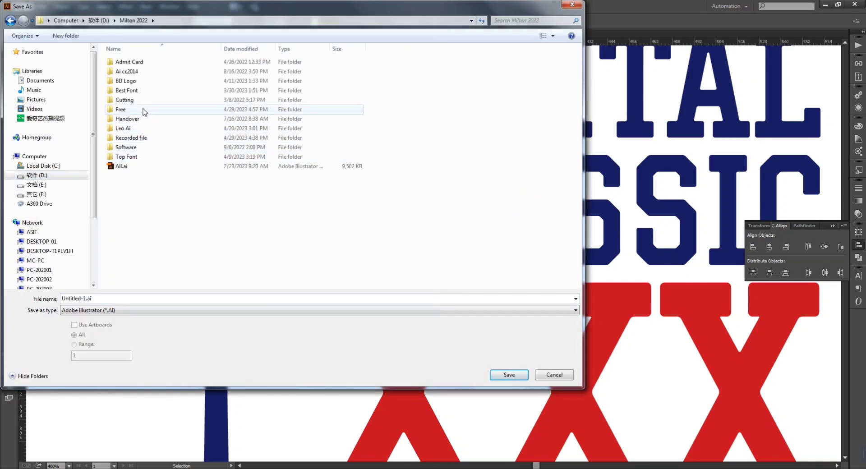
{"action": "type", "text": "Capital Classic xxx"}
{"action": "key", "text": "Return"}
{"action": "left_click", "coordinate": [481, 361]}
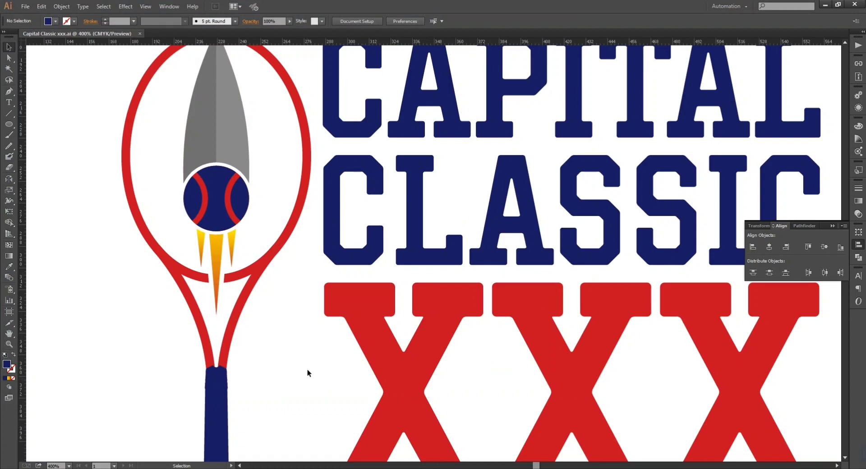
Move the racket artwork horizontally to the left, well away from the lettering
{"action": "key", "text": "ctrl+minus"}
{"action": "key", "text": "ctrl+minus"}
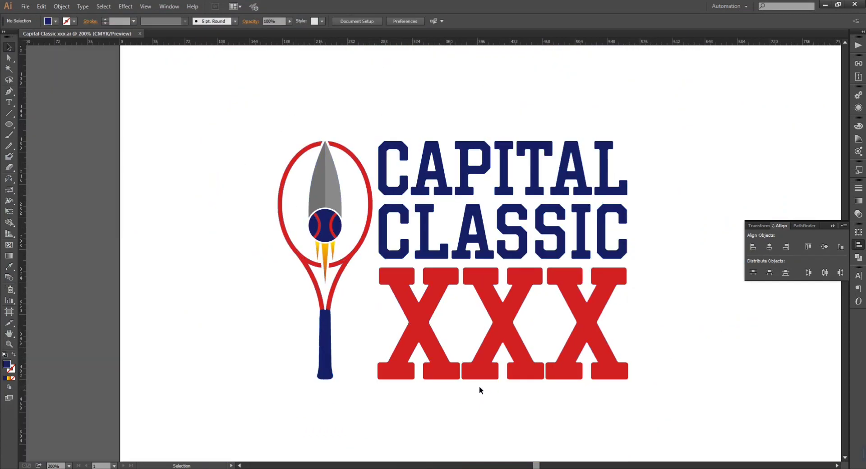
{"action": "scroll", "coordinate": [479, 388], "scroll_direction": "down", "scroll_amount": 5}
{"action": "scroll", "coordinate": [483, 344], "scroll_direction": "up", "scroll_amount": 4}
{"action": "left_click_drag", "start_coordinate": [361, 245], "coordinate": [243, 331]}
{"action": "left_click", "coordinate": [246, 330]}
{"action": "left_click_drag", "start_coordinate": [686, 351], "coordinate": [632, 338]}
Draw horizontal lines along the upper and lower edges of the XXX and center them horizontally on the artboard
{"action": "left_click", "coordinate": [324, 244]}
{"action": "left_click", "coordinate": [686, 244], "text": "shift"}
{"action": "key", "text": "v"}
{"action": "left_click_drag", "start_coordinate": [323, 243], "coordinate": [201, 244]}
{"action": "left_click", "coordinate": [623, 253]}
{"action": "left_click_drag", "start_coordinate": [621, 243], "coordinate": [596, 355]}
{"action": "left_click", "coordinate": [631, 244], "text": "shift"}
{"action": "left_click", "coordinate": [770, 247]}
{"action": "left_click", "coordinate": [648, 290]}
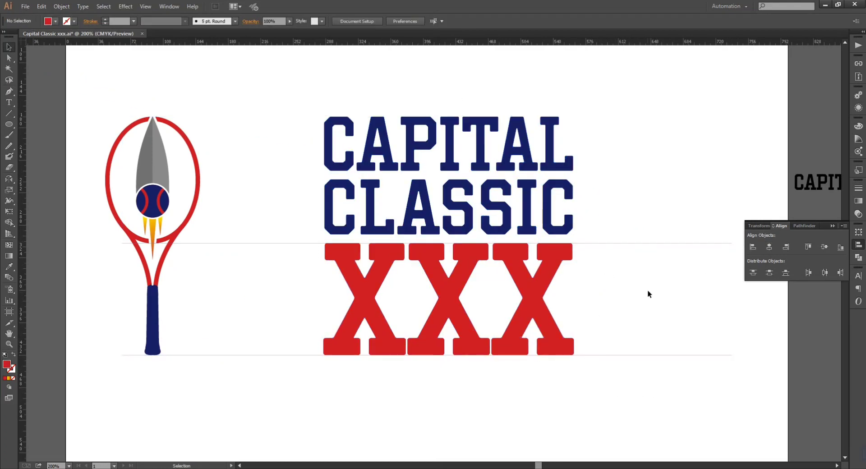
Draw two vertical lines 415.5 px apart on either side of the XXX, and center the lettering and lines horizontally on the artboard
{"action": "left_click", "coordinate": [221, 216]}
{"action": "left_click", "coordinate": [221, 430], "text": "shift"}
{"action": "key", "text": "v"}
{"action": "left_click_drag", "start_coordinate": [221, 312], "coordinate": [257, 312]}
{"action": "left_click_drag", "start_coordinate": [257, 378], "coordinate": [633, 372]}
{"action": "left_click", "coordinate": [559, 345]}
{"action": "left_click", "coordinate": [769, 246]}
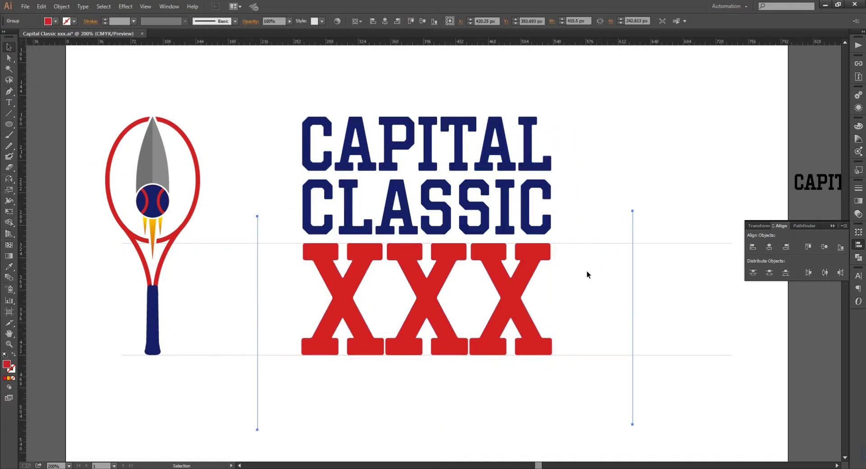
{"action": "left_click", "coordinate": [769, 247]}
Build a solid rectangle from the area enclosed by the four lines with Shape Builder and remove the leftover lines
{"action": "left_click_drag", "start_coordinate": [654, 225], "coordinate": [591, 375]}
{"action": "key", "text": "shift+m"}
{"action": "left_click", "coordinate": [604, 333]}
{"action": "key", "text": "v"}
{"action": "left_click", "coordinate": [627, 325]}
Send the rectangle behind the XXX and fill it with the navy of the CAPITAL lettering
{"action": "right_click", "coordinate": [609, 347]}
{"action": "left_click", "coordinate": [744, 363]}
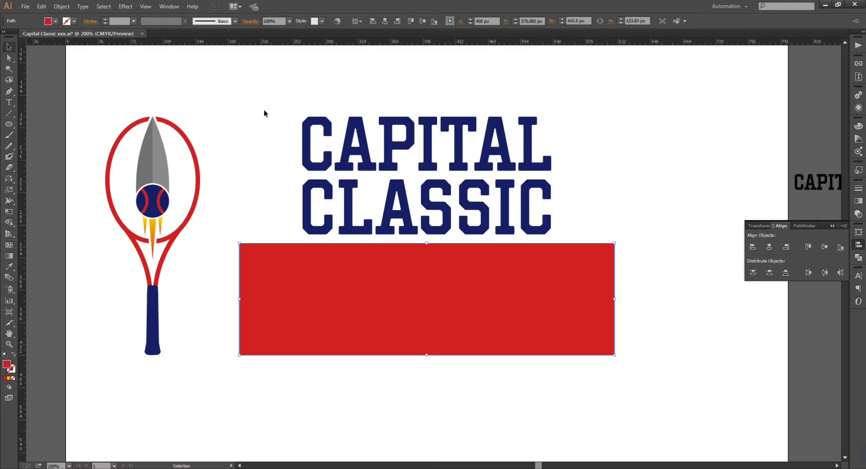
{"action": "key", "text": "i"}
{"action": "left_click", "coordinate": [309, 143]}
{"action": "key", "text": "ctrl+shift+a"}
Draw a horizontal line through the vertical middle of the navy rectangle and divide the rectangle along it
{"action": "key", "text": "p"}
{"action": "left_click", "coordinate": [228, 299]}
{"action": "left_click", "coordinate": [721, 340], "text": "shift"}
{"action": "key", "text": "v"}
{"action": "left_click", "coordinate": [605, 316], "text": "shift"}
{"action": "left_click", "coordinate": [824, 247]}
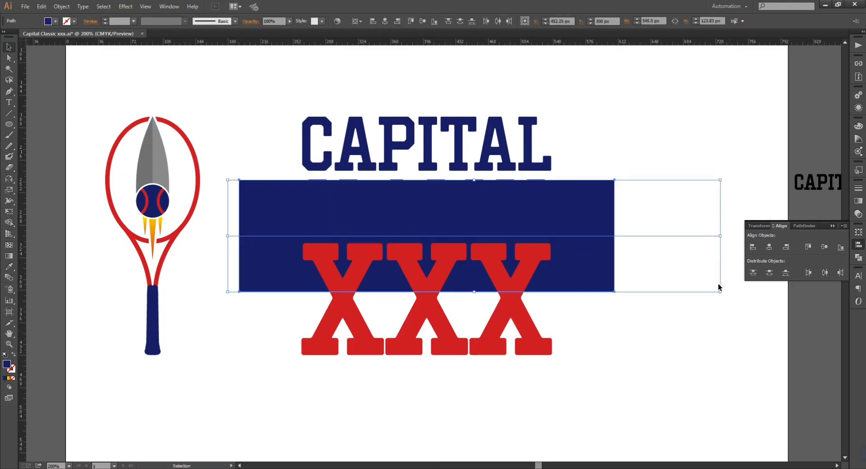
{"action": "left_click_drag", "start_coordinate": [604, 280], "coordinate": [605, 349]}
{"action": "left_click", "coordinate": [804, 225]}
{"action": "left_click", "coordinate": [754, 269]}
Ungroup the divided rectangle and shape its right end into an inward-pointing swallowtail notch
{"action": "right_click", "coordinate": [589, 316]}
{"action": "left_click_drag", "start_coordinate": [602, 321], "coordinate": [410, 278]}
{"action": "left_click", "coordinate": [708, 448]}
{"action": "left_click", "coordinate": [653, 344]}
{"action": "key", "text": "a"}
{"action": "key", "text": "v"}
{"action": "left_click", "coordinate": [613, 307]}
Duplicate the notched navy banner horizontally to the right, clear of the original
{"action": "left_click_drag", "start_coordinate": [376, 318], "coordinate": [695, 326]}
{"action": "key", "text": "ctrl+z"}
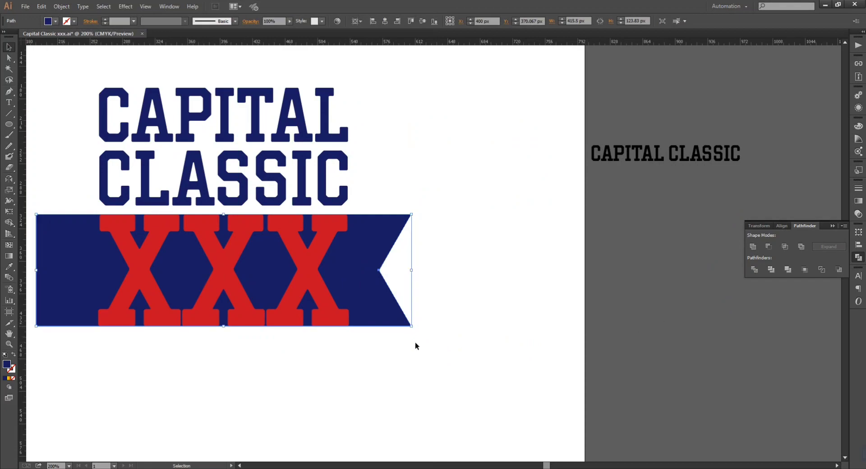
{"action": "left_click_drag", "start_coordinate": [389, 321], "coordinate": [668, 320]}
{"action": "left_click_drag", "start_coordinate": [459, 303], "coordinate": [603, 303]}
Remove the notch point from the original banner and move the plain banner about 40 px to the left
{"action": "key", "text": "minus"}
{"action": "left_click", "coordinate": [378, 270]}
{"action": "left_click", "coordinate": [9, 47]}
{"action": "left_click_drag", "start_coordinate": [403, 308], "coordinate": [367, 308]}
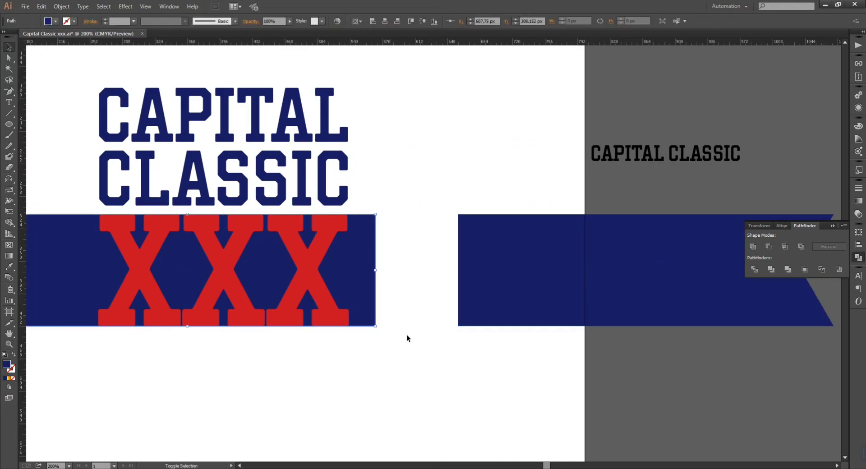
Shorten the notched banner copy from its flat end into a short ribbon tail
{"action": "left_click_drag", "start_coordinate": [520, 280], "coordinate": [425, 280]}
{"action": "key", "text": "ctrl+z"}
{"action": "key", "text": "a"}
{"action": "left_click_drag", "start_coordinate": [429, 318], "coordinate": [702, 326]}
Place the ribbon tail flush against the banner's right end, half the banner's height lower
{"action": "key", "text": "v"}
{"action": "left_click_drag", "start_coordinate": [758, 318], "coordinate": [443, 340]}
{"action": "left_click", "coordinate": [513, 309]}
{"action": "left_click_drag", "start_coordinate": [428, 280], "coordinate": [425, 281]}
{"action": "left_click", "coordinate": [520, 315]}
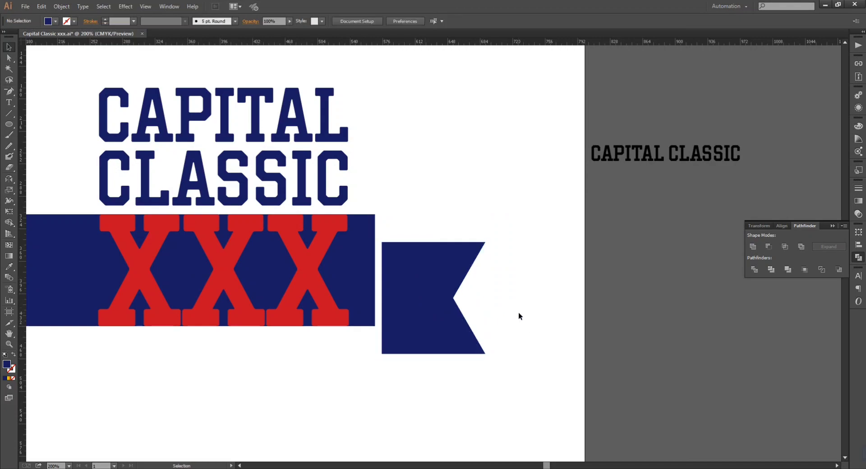
{"action": "left_click_drag", "start_coordinate": [437, 317], "coordinate": [435, 344]}
{"action": "left_click", "coordinate": [497, 336]}
{"action": "left_click_drag", "start_coordinate": [440, 338], "coordinate": [433, 339]}
Offset the banner's outline outward and subtract the enlarged shape from the ribbon tail to leave a gap between them
{"action": "left_click", "coordinate": [360, 270]}
{"action": "key", "text": "alt+o"}
{"action": "key", "text": "p"}
{"action": "key", "text": "o"}
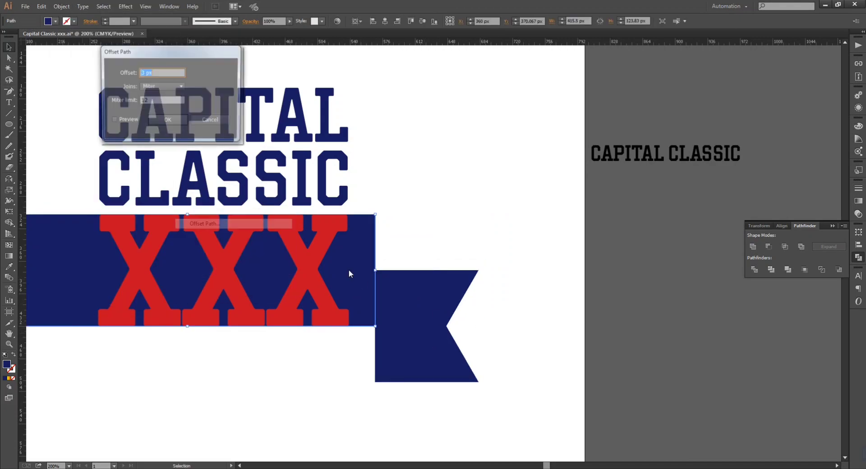
{"action": "key", "text": "Escape"}
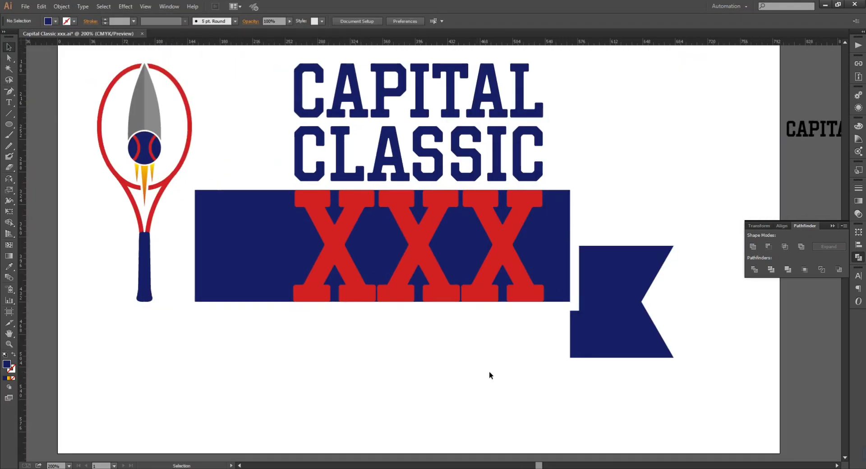
Shorten the plain navy banner from its far end, keeping the end beside the ribbon tail, and select both pieces
{"action": "left_click_drag", "start_coordinate": [570, 246], "coordinate": [380, 249]}
{"action": "left_click", "coordinate": [605, 345], "text": "shift"}
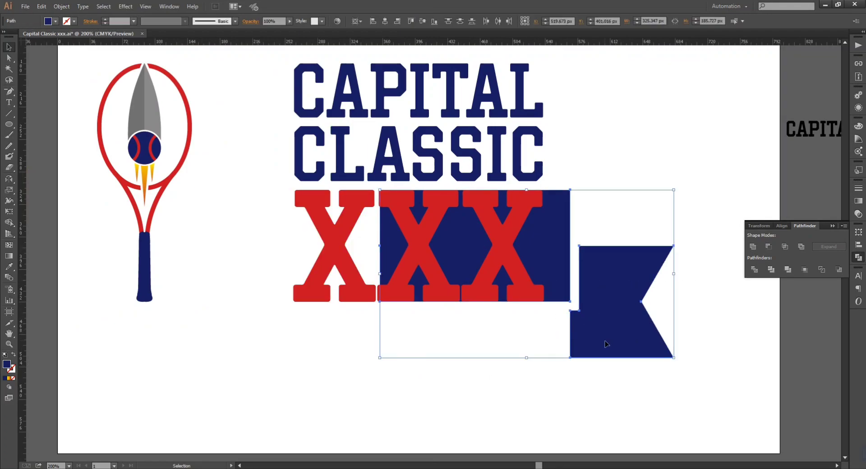
{"action": "left_click", "coordinate": [221, 245]}
Draw a helper line as wide as the CLASSIC lettering and move it down over the XXX to mark its centre
{"action": "left_click", "coordinate": [9, 91]}
{"action": "left_click", "coordinate": [294, 174]}
{"action": "left_click", "coordinate": [543, 174]}
{"action": "left_click", "coordinate": [9, 47]}
{"action": "left_click_drag", "start_coordinate": [451, 174], "coordinate": [451, 328]}
{"action": "left_click", "coordinate": [474, 282]}
{"action": "left_click", "coordinate": [485, 328]}
{"action": "left_click_drag", "start_coordinate": [548, 328], "coordinate": [464, 368]}
{"action": "scroll", "coordinate": [464, 368], "scroll_direction": "down", "scroll_amount": 1}
Reflect a copy of the banner half and its ribbon tail about the vertical centre of the XXX
{"action": "left_click_drag", "start_coordinate": [419, 419], "coordinate": [431, 306]}
{"action": "left_click", "coordinate": [395, 212]}
{"action": "left_click", "coordinate": [9, 179]}
{"action": "left_click", "coordinate": [418, 306], "text": "alt"}
{"action": "left_click", "coordinate": [405, 197]}
{"action": "key", "text": "v"}
Unite the two mirrored banner halves into one continuous banner behind the XXX
{"action": "left_click_drag", "start_coordinate": [638, 179], "coordinate": [572, 221]}
{"action": "right_click", "coordinate": [591, 275]}
{"action": "left_click", "coordinate": [718, 378]}
{"action": "left_click", "coordinate": [409, 294]}
{"action": "left_click", "coordinate": [273, 232]}
{"action": "left_click_drag", "start_coordinate": [699, 254], "coordinate": [564, 296]}
{"action": "left_click", "coordinate": [753, 247]}
{"action": "left_click", "coordinate": [713, 332]}
Reflect the banner with its two ribbon tails upside down so the tails rise above the banner
{"action": "scroll", "coordinate": [676, 316], "scroll_direction": "up", "scroll_amount": 2}
{"action": "left_click", "coordinate": [613, 294]}
{"action": "right_click", "coordinate": [622, 353]}
{"action": "mouse_move", "coordinate": [651, 420]}
{"action": "left_click", "coordinate": [749, 374]}
{"action": "left_click", "coordinate": [449, 196]}
{"action": "right_click", "coordinate": [648, 347]}
{"action": "left_click", "coordinate": [767, 366]}
{"action": "left_click", "coordinate": [397, 71]}
{"action": "left_click", "coordinate": [449, 197]}
Move the flipped banner up by about half its height so its centre panel lines up with the XXX
{"action": "left_click", "coordinate": [672, 356]}
{"action": "scroll", "coordinate": [599, 369], "scroll_direction": "down", "scroll_amount": 2}
{"action": "left_click_drag", "start_coordinate": [598, 277], "coordinate": [598, 220]}
{"action": "left_click", "coordinate": [631, 343]}
Try replacing the stacked lettering with a 12 pt Hockeynight Serif text line reading CAPITAL CLASSIC
{"action": "scroll", "coordinate": [631, 342], "scroll_direction": "up", "scroll_amount": 3}
{"action": "scroll", "coordinate": [630, 342], "scroll_direction": "up", "scroll_amount": 2}
{"action": "scroll", "coordinate": [576, 325], "scroll_direction": "down", "scroll_amount": 1}
{"action": "left_click_drag", "start_coordinate": [286, 84], "coordinate": [481, 171]}
{"action": "key", "text": "Delete"}
{"action": "key", "text": "t"}
{"action": "left_click", "coordinate": [291, 197]}
{"action": "type", "text": "ca"}
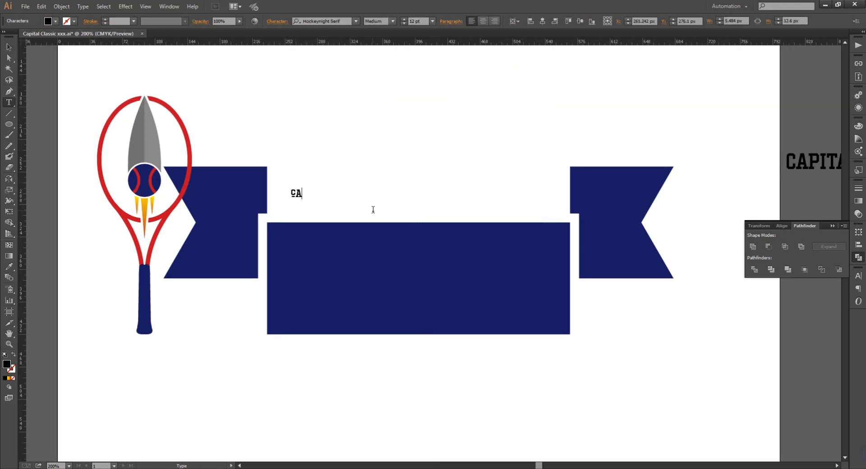
Change the one-line CAPITAL CLASSIC text to uppercase and adjust it above the banner
{"action": "key", "text": "Escape"}
{"action": "left_click", "coordinate": [82, 6]}
{"action": "mouse_move", "coordinate": [135, 138]}
{"action": "left_click", "coordinate": [261, 139]}
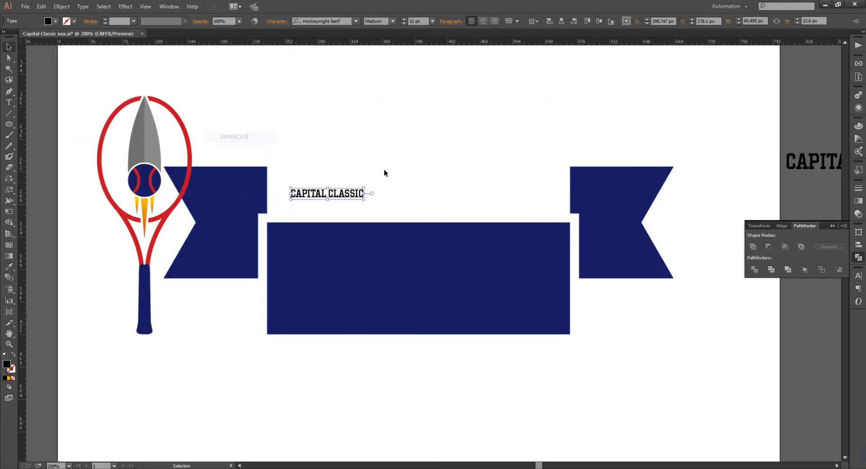
{"action": "right_click", "coordinate": [448, 333]}
{"action": "left_click", "coordinate": [463, 384]}
{"action": "right_click", "coordinate": [568, 320]}
{"action": "left_click", "coordinate": [594, 387]}
{"action": "left_click_drag", "start_coordinate": [303, 174], "coordinate": [339, 199]}
Undo the one-line lettering and the deletion of the stacked CAPITAL CLASSIC XXX artwork
{"action": "key", "text": "ctrl+z"}
{"action": "key", "text": "ctrl+z"}
{"action": "key", "text": "ctrl+z"}
{"action": "key", "text": "ctrl+z"}
{"action": "key", "text": "ctrl+z"}
{"action": "key", "text": "ctrl+z"}
Nudge the banner and its ribbon tails slightly down relative to the XXX
{"action": "left_click_drag", "start_coordinate": [454, 375], "coordinate": [448, 319]}
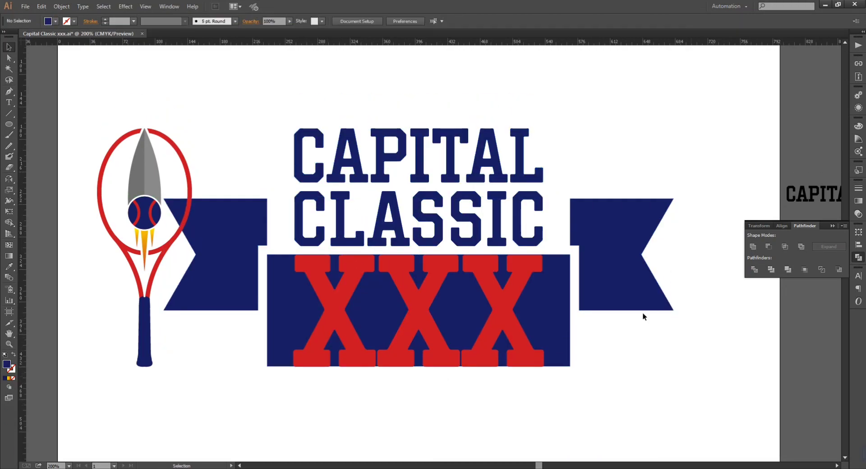
{"action": "key", "text": "ctrl+equal"}
{"action": "left_click_drag", "start_coordinate": [659, 264], "coordinate": [652, 284]}
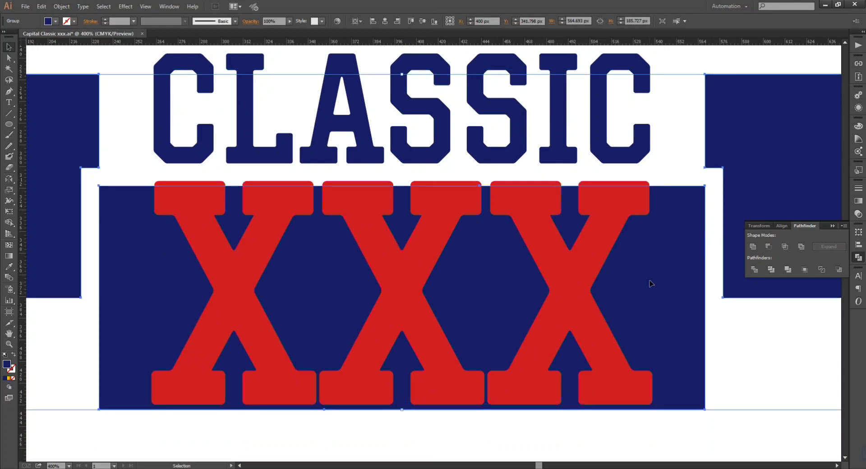
{"action": "left_click", "coordinate": [725, 359]}
Ungroup the lettering, delete the stacked CAPITAL and CLASSIC words, and paste a centred one-line CAPITAL CLASSIC in front
{"action": "key", "text": "ctrl+minus"}
{"action": "key", "text": "ctrl+minus"}
{"action": "key", "text": "ctrl+minus"}
{"action": "right_click", "coordinate": [483, 185]}
{"action": "left_click", "coordinate": [524, 239]}
{"action": "left_click", "coordinate": [501, 231], "text": "shift"}
{"action": "key", "text": "Delete"}
{"action": "key", "text": "ctrl+f"}
{"action": "left_click", "coordinate": [781, 226]}
{"action": "left_click", "coordinate": [769, 247]}
{"action": "key", "text": "ctrl+shift+a"}
Scale the one-line CAPITAL CLASSIC to the width of the XXX above it and sample its colour with the Eyedropper
{"action": "left_click", "coordinate": [439, 205]}
{"action": "left_click_drag", "start_coordinate": [448, 209], "coordinate": [515, 301]}
{"action": "left_click", "coordinate": [511, 305]}
{"action": "left_click", "coordinate": [569, 350]}
{"action": "left_click_drag", "start_coordinate": [477, 169], "coordinate": [496, 205]}
{"action": "key", "text": "i"}
{"action": "left_click", "coordinate": [560, 212]}
{"action": "key", "text": "v"}
{"action": "left_click", "coordinate": [438, 123]}
{"action": "key", "text": "l"}
{"action": "left_click_drag", "start_coordinate": [324, 220], "coordinate": [499, 318]}
{"action": "key", "text": "ctrl+z"}
Draw a rectangular banner around the CAPITAL CLASSIC line and centre it horizontally
{"action": "key", "text": "m"}
{"action": "mouse_move", "coordinate": [323, 220]}
{"action": "left_mouse_down"}
{"action": "mouse_move", "coordinate": [521, 329]}
{"action": "mouse_move", "coordinate": [469, 275]}
{"action": "left_mouse_up"}
{"action": "key", "text": "v"}
{"action": "left_click", "coordinate": [783, 225]}
{"action": "left_click", "coordinate": [769, 247]}
Try to subtract the front shape from the ribbon artwork with Minus Front
{"action": "left_click", "coordinate": [479, 288]}
{"action": "left_click_drag", "start_coordinate": [521, 329], "coordinate": [519, 300]}
{"action": "left_click", "coordinate": [564, 230], "text": "shift"}
{"action": "left_click", "coordinate": [803, 225]}
{"action": "left_click", "coordinate": [769, 247]}
{"action": "key", "text": "ctrl+z"}
Ungroup the ribbon artwork and subtract the front shape from the piece behind it
{"action": "left_click", "coordinate": [526, 313]}
{"action": "left_click", "coordinate": [529, 302]}
{"action": "key", "text": "ctrl+shift+g"}
{"action": "left_click", "coordinate": [769, 247]}
{"action": "left_click", "coordinate": [634, 318]}
Shorten the ribbon by moving its end anchor points inward
{"action": "key", "text": "a"}
{"action": "left_click_drag", "start_coordinate": [577, 160], "coordinate": [666, 320]}
{"action": "left_click_drag", "start_coordinate": [612, 268], "coordinate": [594, 268]}
{"action": "left_click", "coordinate": [609, 316]}
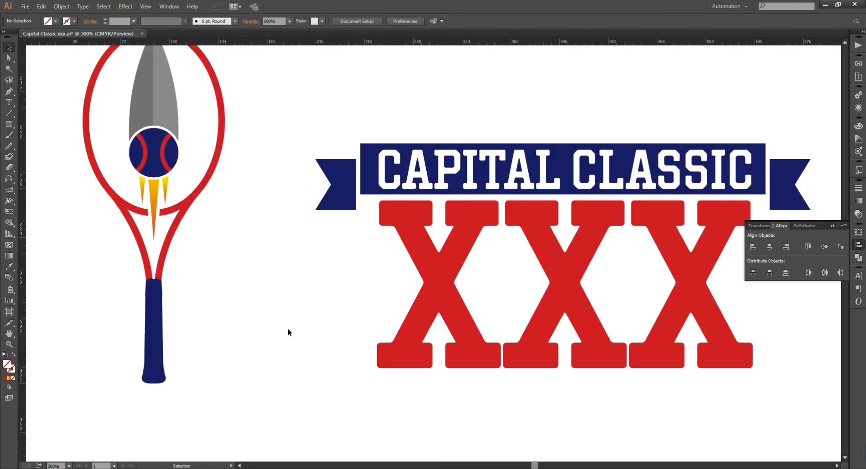
Add an unfilled hexagon about 147 by 170 px with a 1 pt navy outline and centre it on the artboard
{"action": "scroll", "coordinate": [289, 330], "scroll_direction": "right", "scroll_amount": 1}
{"action": "left_click", "coordinate": [133, 315]}
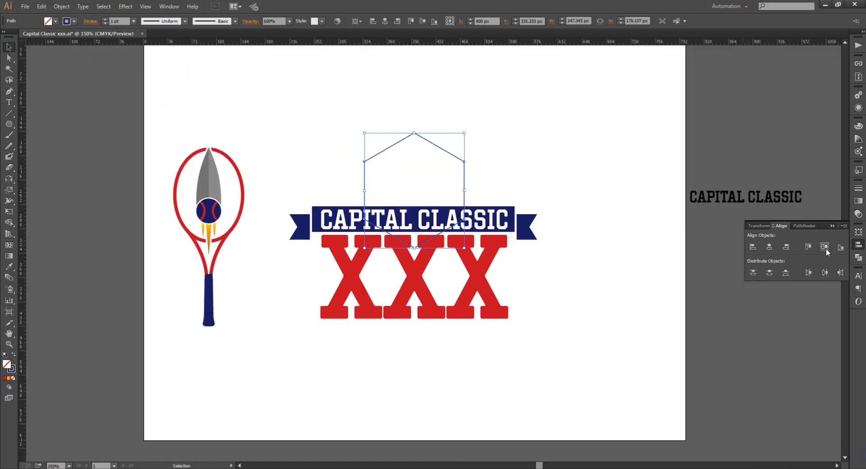
{"action": "left_click", "coordinate": [826, 248]}
Enlarge the hexagon around the lettering and remove its top anchor point to form a home plate
{"action": "left_click_drag", "start_coordinate": [465, 294], "coordinate": [531, 361]}
{"action": "scroll", "coordinate": [555, 320], "scroll_direction": "down", "scroll_amount": 1}
{"action": "left_click_drag", "start_coordinate": [463, 333], "coordinate": [464, 351]}
{"action": "key", "text": "minus"}
{"action": "left_click", "coordinate": [414, 109]}
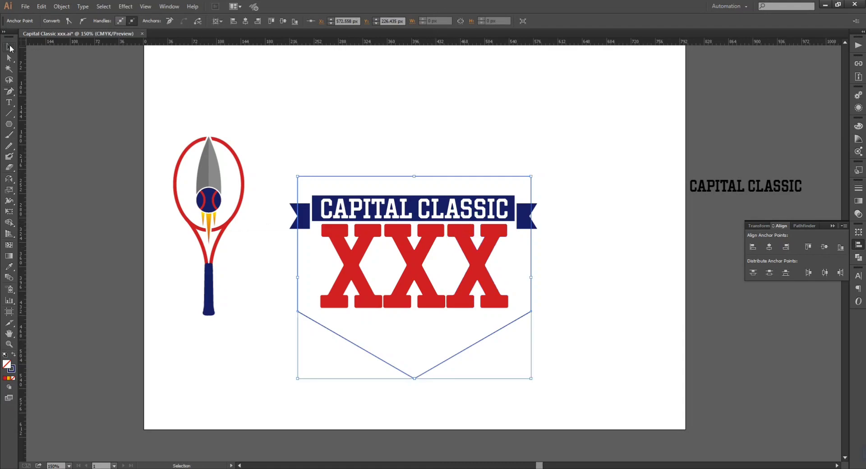
{"action": "left_click", "coordinate": [567, 128]}
{"action": "scroll", "coordinate": [537, 231], "scroll_direction": "down", "scroll_amount": 3}
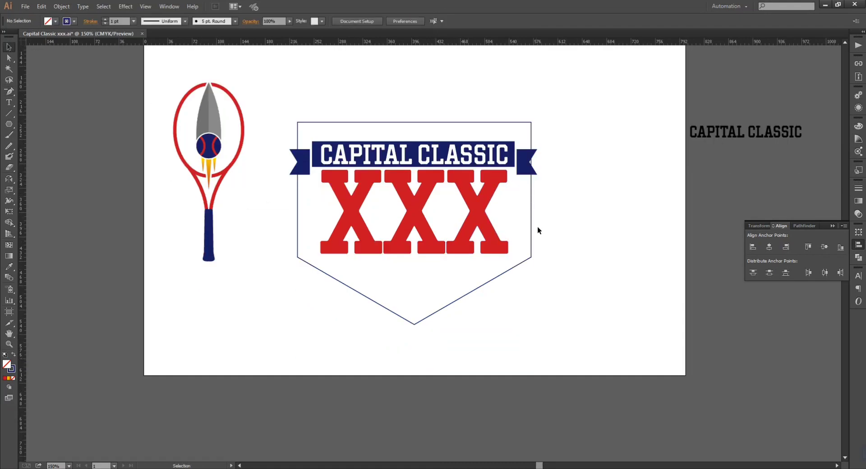
Narrow the home plate symmetrically to about 297 px, matching the banner's width
{"action": "left_click_drag", "start_coordinate": [518, 222], "coordinate": [518, 222]}
{"action": "left_click_drag", "start_coordinate": [531, 223], "coordinate": [517, 224]}
{"action": "left_click", "coordinate": [638, 256]}
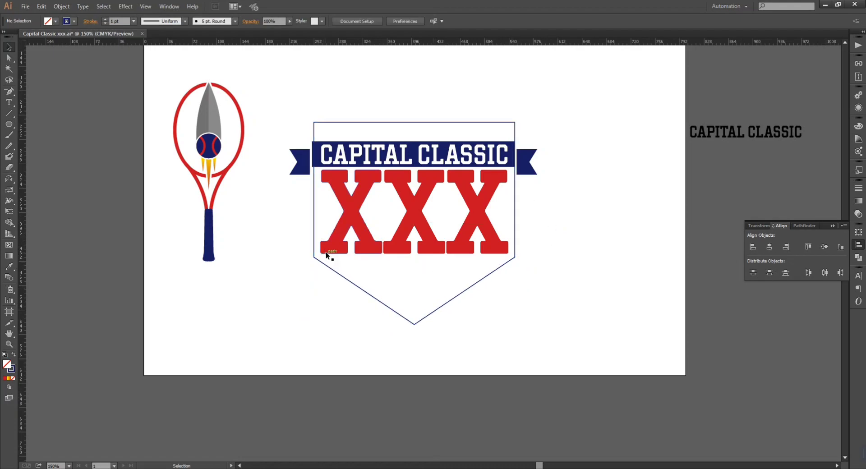
Give the home plate a green fill with no stroke and send it behind the lettering and banner
{"action": "left_click_drag", "start_coordinate": [513, 270], "coordinate": [510, 272]}
{"action": "key", "text": "shift+x"}
{"action": "left_click", "coordinate": [55, 21]}
{"action": "left_click", "coordinate": [97, 37]}
{"action": "right_click", "coordinate": [366, 247]}
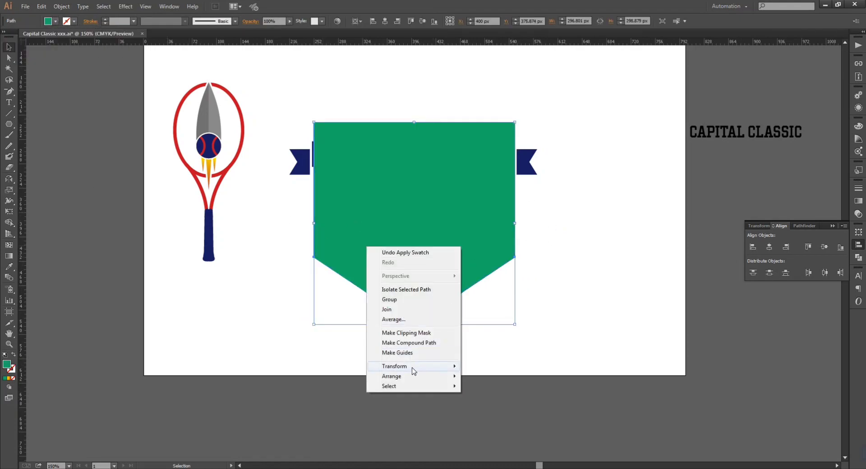
{"action": "key", "text": "ctrl+shift+["}
Recolour the navy ball in the racket lime green, like a tennis ball
{"action": "left_click_drag", "start_coordinate": [235, 156], "coordinate": [410, 198]}
{"action": "key", "text": "ctrl+equal"}
{"action": "key", "text": "ctrl+equal"}
{"action": "key", "text": "ctrl+equal"}
{"action": "left_click", "coordinate": [406, 143]}
{"action": "left_click", "coordinate": [273, 82]}
{"action": "left_click", "coordinate": [298, 82], "text": "shift"}
{"action": "left_click", "coordinate": [322, 82], "text": "shift"}
{"action": "left_click", "coordinate": [55, 21]}
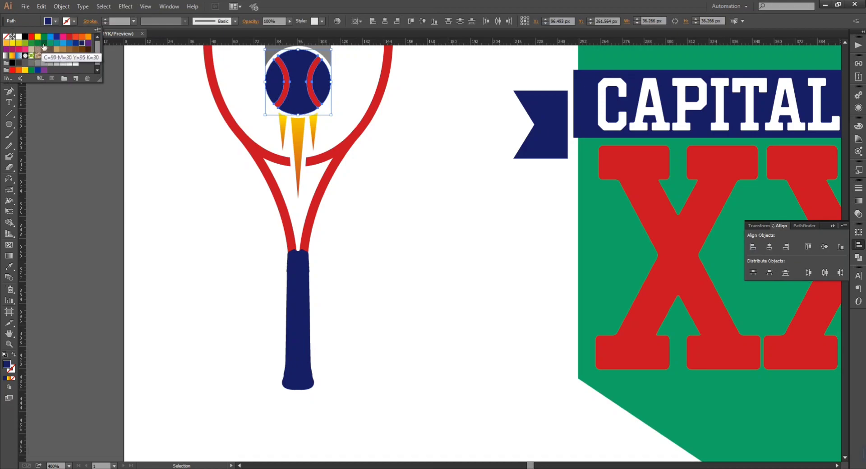
{"action": "left_click", "coordinate": [44, 47]}
{"action": "scroll", "coordinate": [442, 176], "scroll_direction": "up", "scroll_amount": 2}
{"action": "left_click", "coordinate": [37, 47]}
Recolour the ball's two red seams white
{"action": "left_click", "coordinate": [315, 140]}
{"action": "left_click", "coordinate": [281, 140], "text": "shift"}
{"action": "left_click", "coordinate": [55, 21]}
{"action": "left_click", "coordinate": [18, 37]}
{"action": "left_click", "coordinate": [408, 198]}
Centre the green home plate horizontally on the artboard and lock it
{"action": "left_click_drag", "start_coordinate": [510, 274], "coordinate": [253, 239]}
{"action": "key", "text": "ctrl+minus"}
{"action": "left_click", "coordinate": [690, 251]}
{"action": "left_click", "coordinate": [769, 247]}
{"action": "key", "text": "ctrl+2"}
Group the banner, tails and lettering, centre the group horizontally, and enlarge it slightly to about 368 px wide
{"action": "left_click_drag", "start_coordinate": [266, 97], "coordinate": [766, 393]}
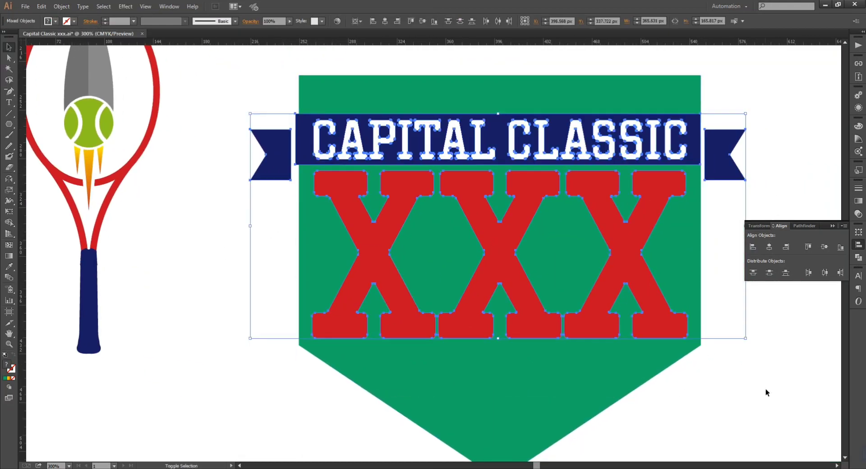
{"action": "key", "text": "ctrl+g"}
{"action": "left_click", "coordinate": [769, 247]}
{"action": "left_click_drag", "start_coordinate": [748, 339], "coordinate": [749, 339]}
{"action": "scroll", "coordinate": [711, 318], "scroll_direction": "up", "scroll_amount": 1}
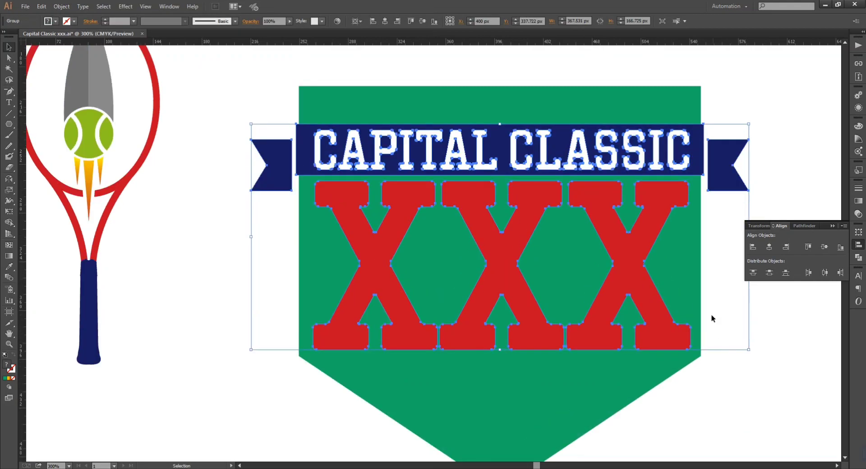
{"action": "scroll", "coordinate": [712, 318], "scroll_direction": "down", "scroll_amount": 2}
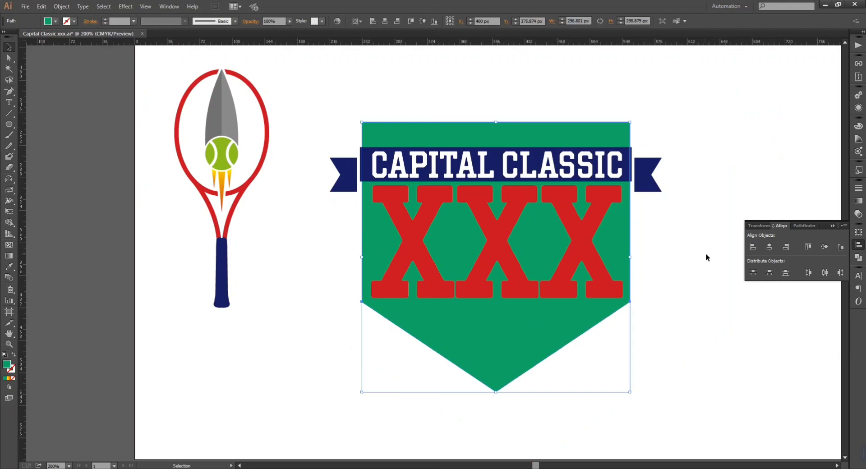
Enlarge the green home plate slightly to about 301 px wide so its sides meet the ribbon's ends
{"action": "left_click", "coordinate": [632, 122]}
{"action": "key", "text": "ctrl+plus"}
{"action": "key", "text": "ctrl+plus"}
{"action": "left_click_drag", "start_coordinate": [621, 187], "coordinate": [629, 182]}
{"action": "left_click", "coordinate": [688, 170]}
{"action": "key", "text": "ctrl+0"}
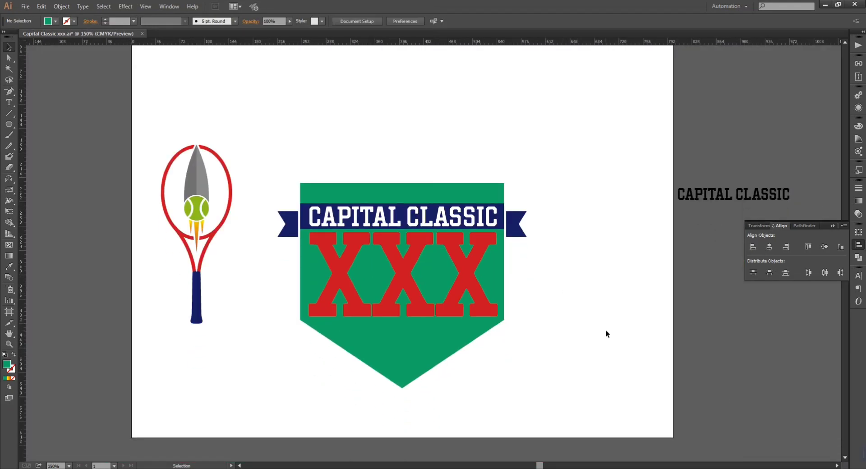
Move the racket onto the home plate's lower point, centred below the XXX, and shrink it to fit inside
{"action": "scroll", "coordinate": [606, 330], "scroll_direction": "down", "scroll_amount": 5}
{"action": "left_click", "coordinate": [197, 221]}
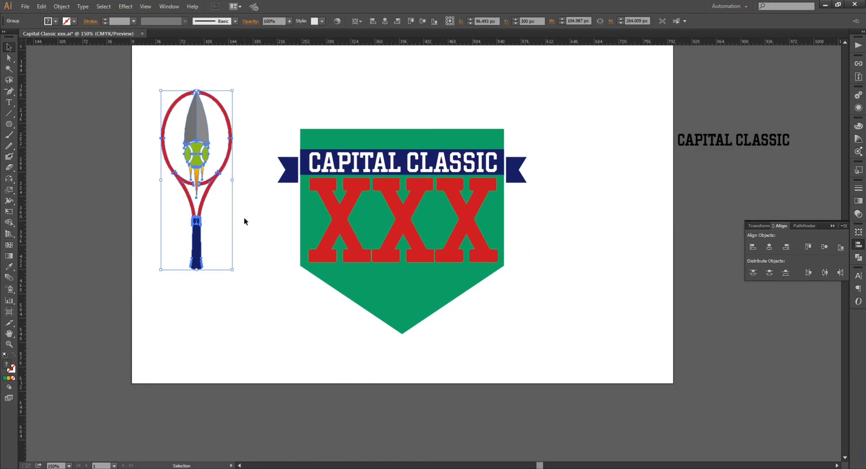
{"action": "left_click_drag", "start_coordinate": [205, 160], "coordinate": [411, 254]}
{"action": "left_click_drag", "start_coordinate": [438, 365], "coordinate": [420, 320]}
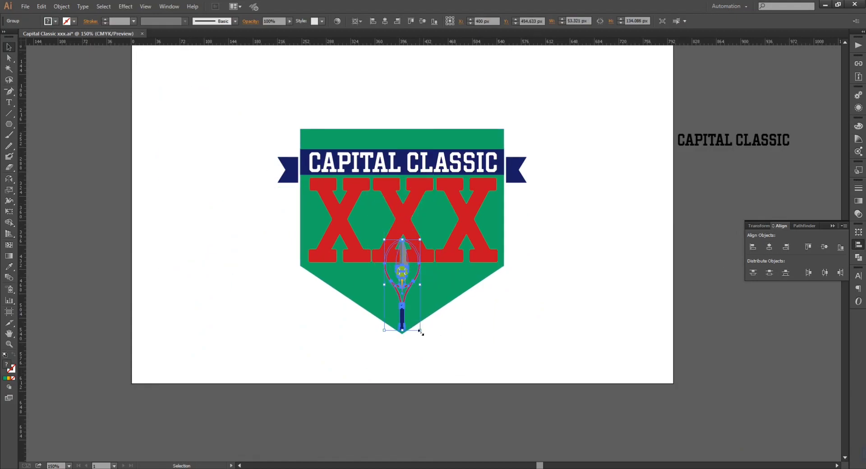
{"action": "left_click_drag", "start_coordinate": [413, 269], "coordinate": [416, 265]}
{"action": "left_click", "coordinate": [544, 326]}
Swap the home plate's green fill to its stroke so only an outline remains
{"action": "scroll", "coordinate": [553, 305], "scroll_direction": "down", "scroll_amount": 5}
{"action": "scroll", "coordinate": [553, 305], "scroll_direction": "up", "scroll_amount": 3}
{"action": "left_click", "coordinate": [474, 254]}
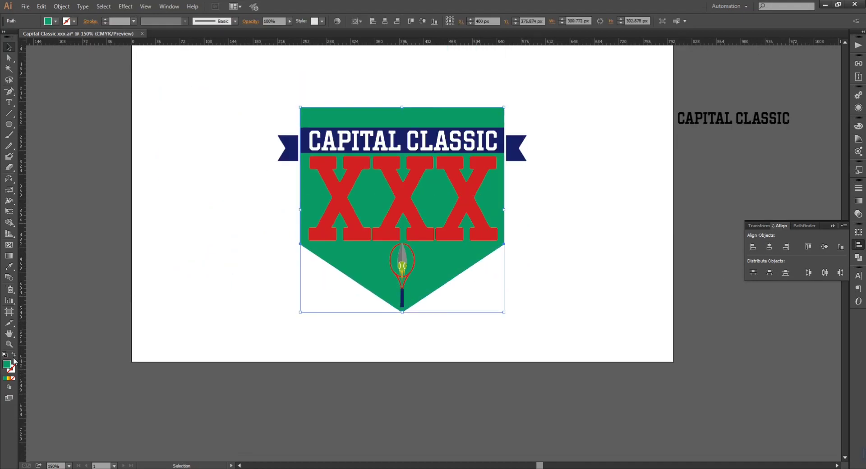
{"action": "key", "text": "shift+x"}
{"action": "left_click", "coordinate": [578, 185]}
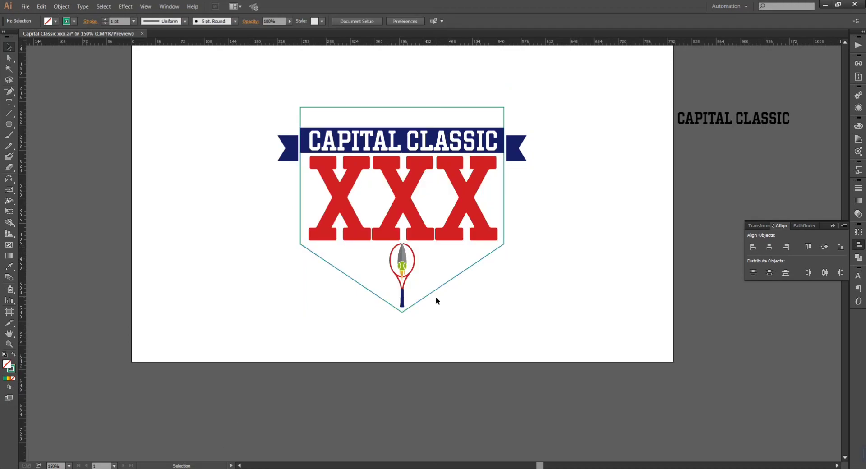
Move the racket above the ribbon so it stands centred on its upper edge, enlarged to about 68 px wide
{"action": "left_click", "coordinate": [414, 260]}
{"action": "scroll", "coordinate": [435, 366], "scroll_direction": "up", "scroll_amount": 2}
{"action": "left_click_drag", "start_coordinate": [414, 308], "coordinate": [418, 157]}
{"action": "left_click", "coordinate": [581, 283]}
{"action": "scroll", "coordinate": [581, 283], "scroll_direction": "up", "scroll_amount": 3}
{"action": "scroll", "coordinate": [580, 280], "scroll_direction": "down", "scroll_amount": 1}
{"action": "left_click_drag", "start_coordinate": [513, 125], "coordinate": [416, 86]}
{"action": "left_click_drag", "start_coordinate": [434, 74], "coordinate": [416, 134]}
{"action": "left_click", "coordinate": [539, 164]}
Delete the home plate outline and lower the racket so its handle overlaps the ribbon and the middle X
{"action": "left_click", "coordinate": [474, 346]}
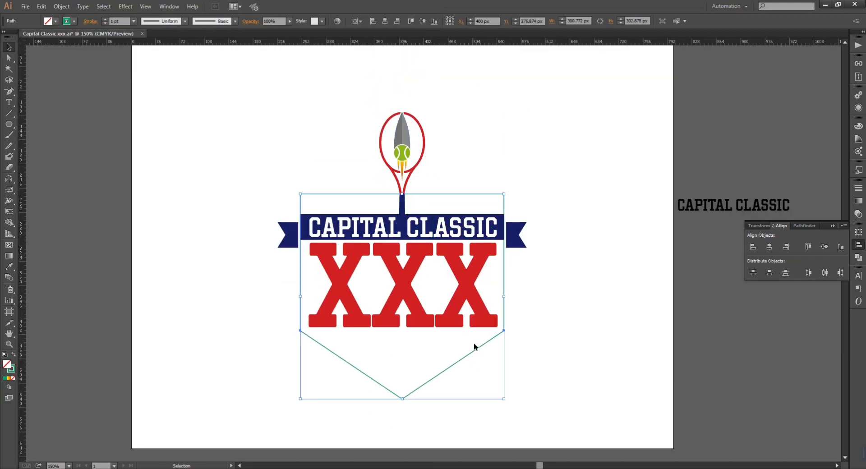
{"action": "left_click", "coordinate": [580, 301]}
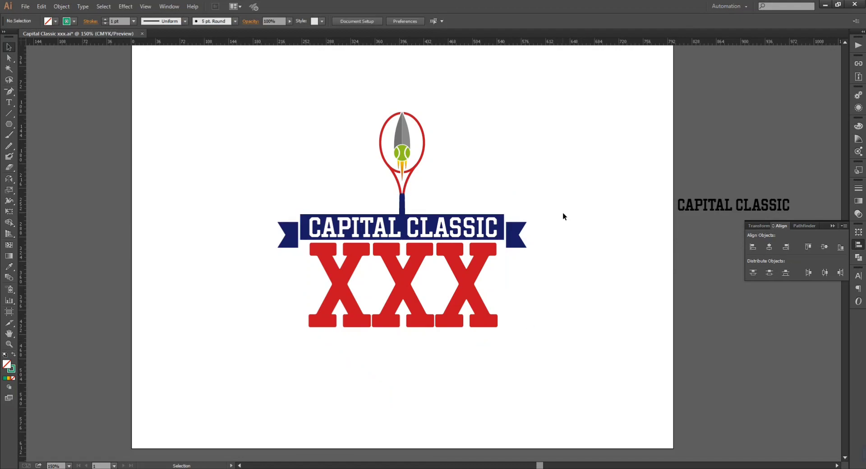
{"action": "key", "text": "ctrl+a"}
{"action": "left_click", "coordinate": [609, 242]}
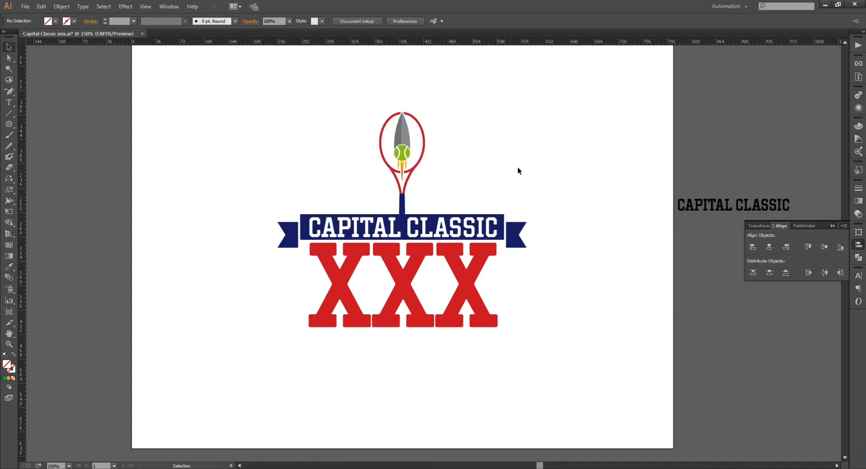
{"action": "left_click_drag", "start_coordinate": [402, 154], "coordinate": [402, 189]}
{"action": "left_click", "coordinate": [424, 177]}
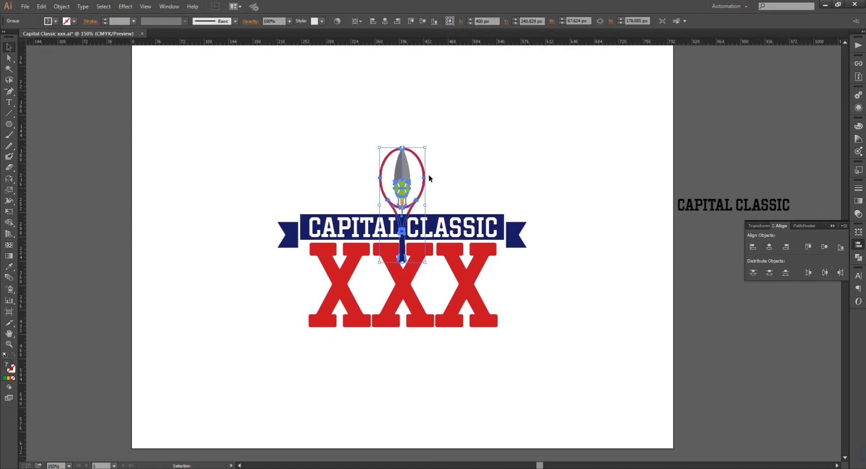
Ungroup the banner and swap the ribbon and right tail from navy fill to navy stroke
{"action": "left_click_drag", "start_coordinate": [527, 226], "coordinate": [509, 230]}
{"action": "right_click", "coordinate": [509, 230]}
{"action": "left_click", "coordinate": [541, 283]}
{"action": "left_click", "coordinate": [533, 202]}
{"action": "left_click_drag", "start_coordinate": [532, 201], "coordinate": [500, 229]}
{"action": "left_click", "coordinate": [13, 355]}
{"action": "right_click", "coordinate": [532, 297]}
{"action": "mouse_move", "coordinate": [586, 416]}
{"action": "left_click", "coordinate": [641, 447]}
{"action": "left_click", "coordinate": [576, 221]}
Undo the last ribbon changes, then turn the ribbon and both tails into navy outlines arranged behind the lettering
{"action": "key", "text": "ctrl+z"}
{"action": "key", "text": "ctrl+z"}
{"action": "left_click", "coordinate": [291, 237], "text": "shift"}
{"action": "key", "text": "shift+x"}
{"action": "right_click", "coordinate": [510, 220]}
{"action": "mouse_move", "coordinate": [564, 340]}
{"action": "left_click", "coordinate": [624, 370]}
{"action": "left_click", "coordinate": [619, 360]}
Recolour the CAPITAL CLASSIC lettering navy, sampled from the racket handle
{"action": "left_click", "coordinate": [371, 236]}
{"action": "left_click_drag", "start_coordinate": [238, 221], "coordinate": [519, 234]}
{"action": "left_click", "coordinate": [514, 222], "text": "shift"}
{"action": "left_click", "coordinate": [299, 222], "text": "shift"}
{"action": "left_click", "coordinate": [424, 177], "text": "shift"}
{"action": "key", "text": "i"}
{"action": "left_click", "coordinate": [402, 248]}
{"action": "key", "text": "v"}
{"action": "left_click", "coordinate": [558, 248]}
Nudge the XXX lettering slightly left and shrink the racket to about 54 px wide, keeping its handle over the middle X
{"action": "left_click", "coordinate": [487, 319]}
{"action": "key", "text": "Left"}
{"action": "left_click", "coordinate": [562, 266]}
{"action": "key", "text": "ctrl+equal"}
{"action": "key", "text": "ctrl+equal"}
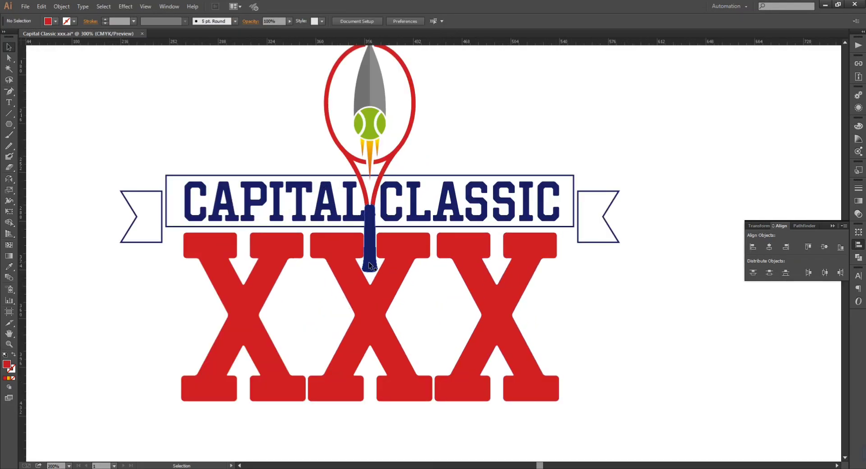
{"action": "left_click", "coordinate": [370, 244]}
{"action": "left_click_drag", "start_coordinate": [370, 226], "coordinate": [371, 248]}
{"action": "left_click", "coordinate": [608, 285]}
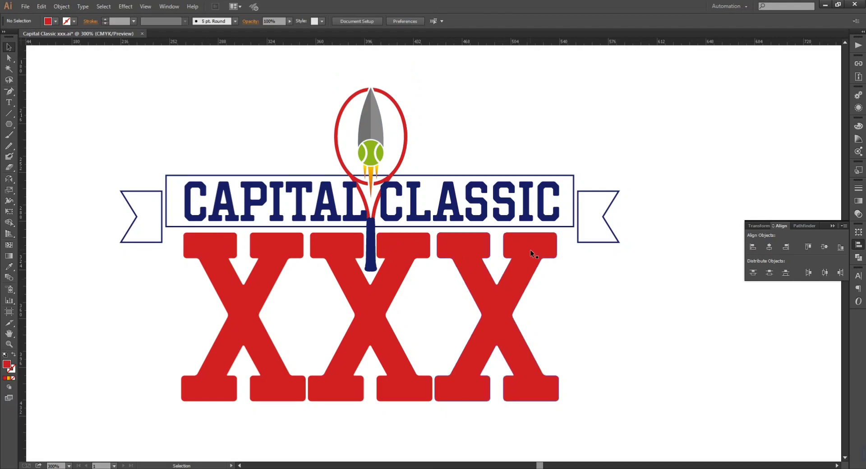
Undo the racket resizing, XXX nudge and outline recolouring back to the filled navy banner with white lettering
{"action": "key", "text": "ctrl+z"}
{"action": "key", "text": "ctrl+z"}
{"action": "key", "text": "ctrl+z"}
{"action": "key", "text": "ctrl+z"}
{"action": "key", "text": "ctrl+z"}
{"action": "key", "text": "ctrl+z"}
{"action": "key", "text": "ctrl+z"}
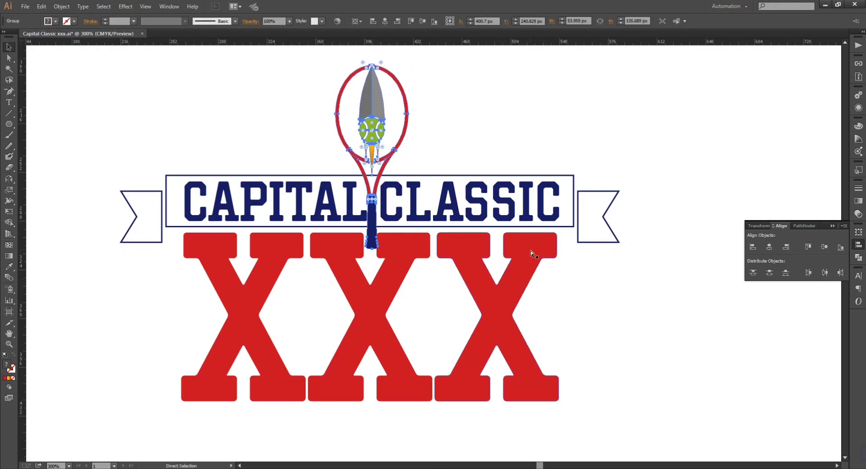
{"action": "left_click_drag", "start_coordinate": [500, 165], "coordinate": [469, 199]}
{"action": "left_click", "coordinate": [803, 226]}
{"action": "left_click", "coordinate": [370, 244]}
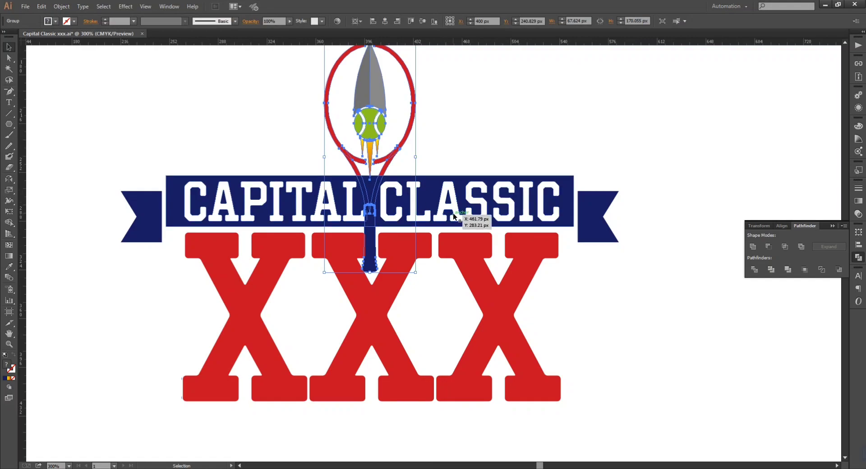
{"action": "left_click", "coordinate": [486, 108]}
Move the racket directly below the middle X, centred horizontally, and shrink it to about 42 px wide
{"action": "left_click_drag", "start_coordinate": [365, 110], "coordinate": [436, 433]}
{"action": "scroll", "coordinate": [356, 268], "scroll_direction": "down", "scroll_amount": 3}
{"action": "scroll", "coordinate": [436, 406], "scroll_direction": "down", "scroll_amount": 2}
{"action": "left_click", "coordinate": [468, 338]}
{"action": "key", "text": "a"}
{"action": "left_click", "coordinate": [438, 318]}
{"action": "left_click_drag", "start_coordinate": [436, 328], "coordinate": [436, 316]}
{"action": "key", "text": "v"}
{"action": "left_click_drag", "start_coordinate": [510, 326], "coordinate": [380, 277]}
{"action": "left_click_drag", "start_coordinate": [482, 317], "coordinate": [466, 274]}
{"action": "left_click_drag", "start_coordinate": [450, 221], "coordinate": [383, 249]}
{"action": "left_click", "coordinate": [782, 225]}
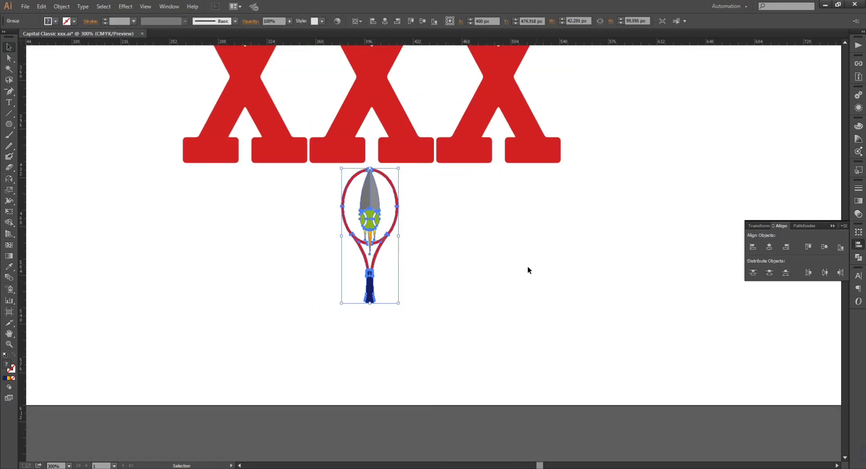
{"action": "left_click", "coordinate": [551, 264]}
Delete the navy ribbon banner, its tails and the white lettering above the XXX
{"action": "key", "text": "ctrl+minus"}
{"action": "key", "text": "ctrl+minus"}
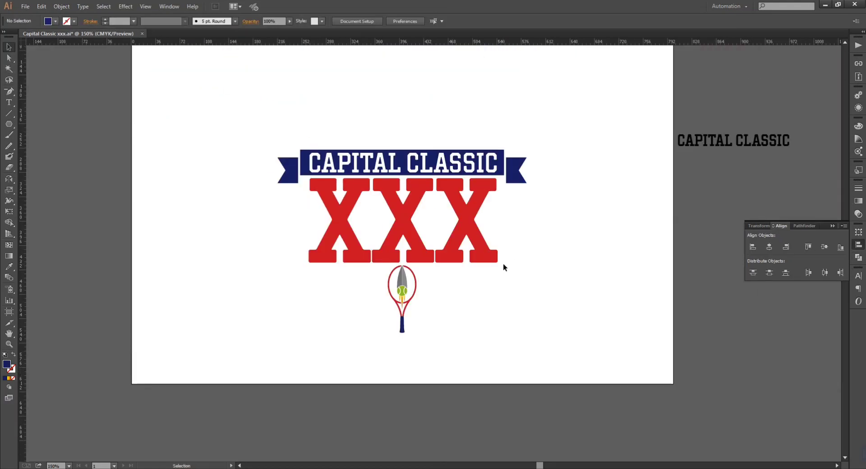
{"action": "left_click_drag", "start_coordinate": [510, 161], "coordinate": [512, 162]}
{"action": "key", "text": "Delete"}
Add a new text line CAPITAL CLASSIC above the XXX in the Hockeynight Serif font
{"action": "key", "text": "ctrl+plus"}
{"action": "key", "text": "t"}
{"action": "scroll", "coordinate": [423, 153], "scroll_direction": "up", "scroll_amount": 1}
{"action": "left_click", "coordinate": [293, 148]}
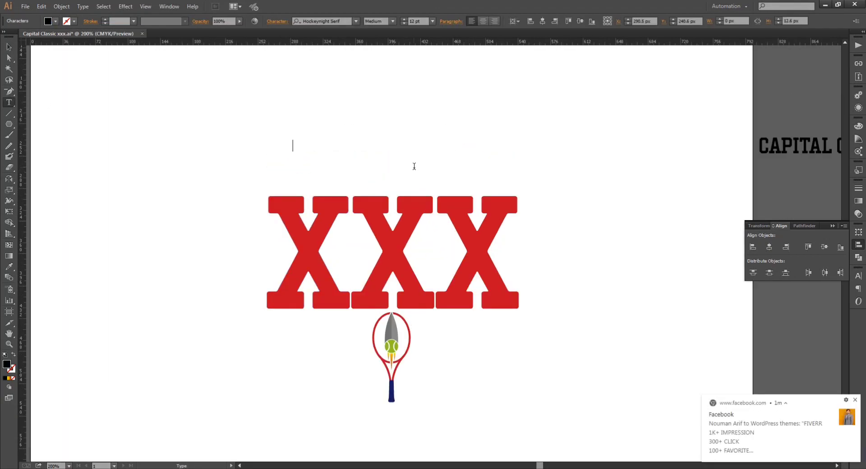
{"action": "type", "text": "PITAL CLASSIC"}
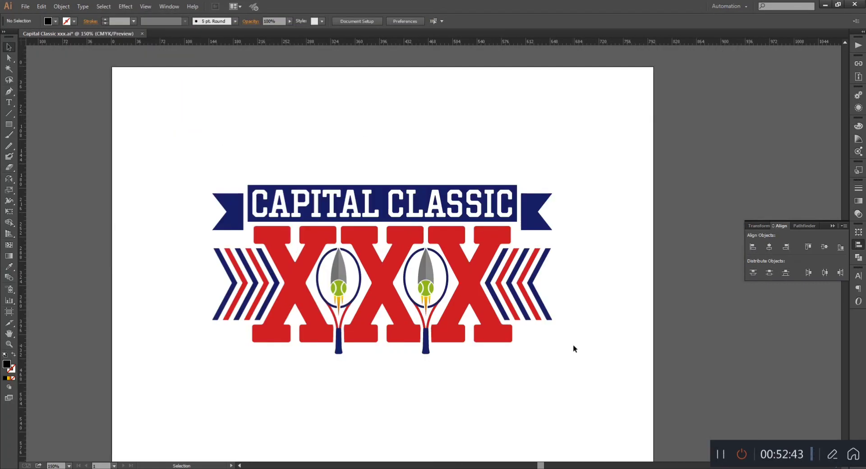
{"action": "key", "text": "ctrl+plus"}
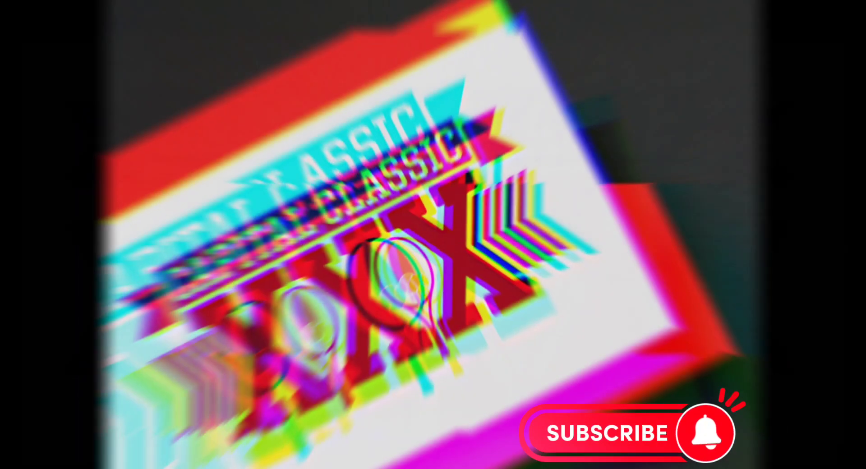